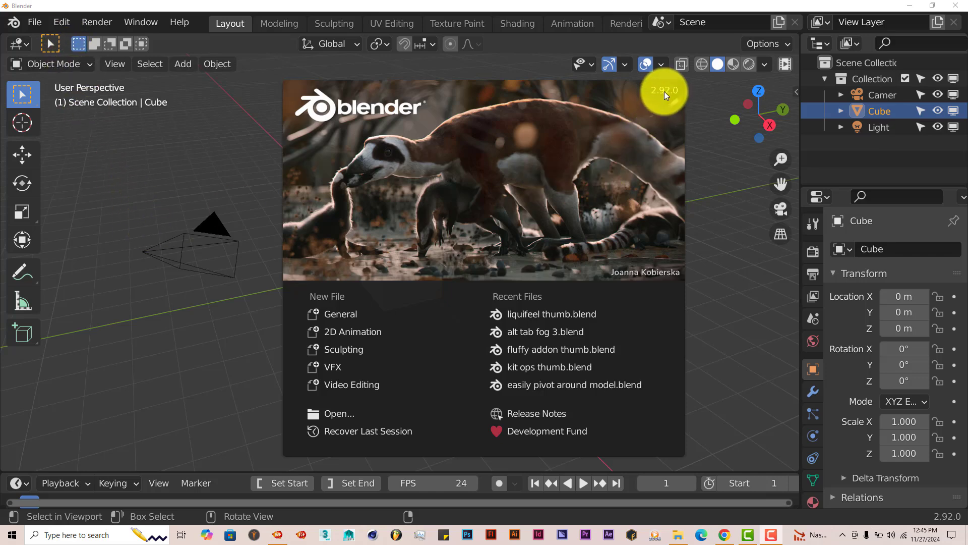
- Search the add-on preferences for "panel" to check the Panel Stitcher add-on
left_click(64, 23)
left_click(65, 23)
left_click(127, 254)
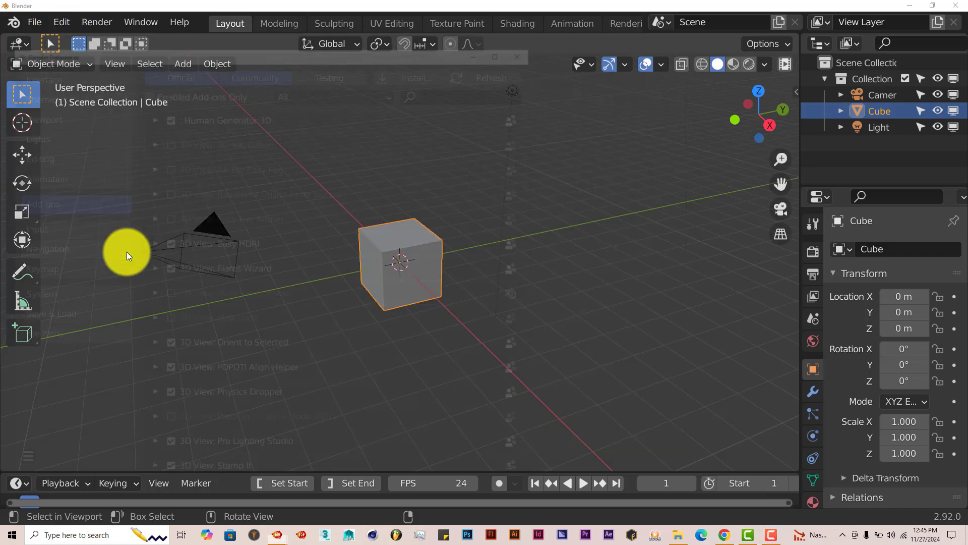
left_click(404, 74)
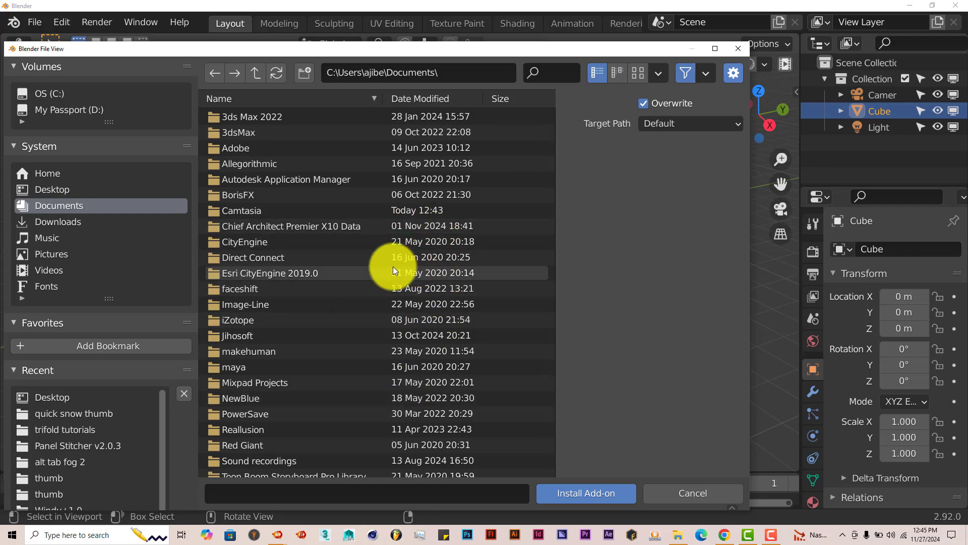
left_click(746, 47)
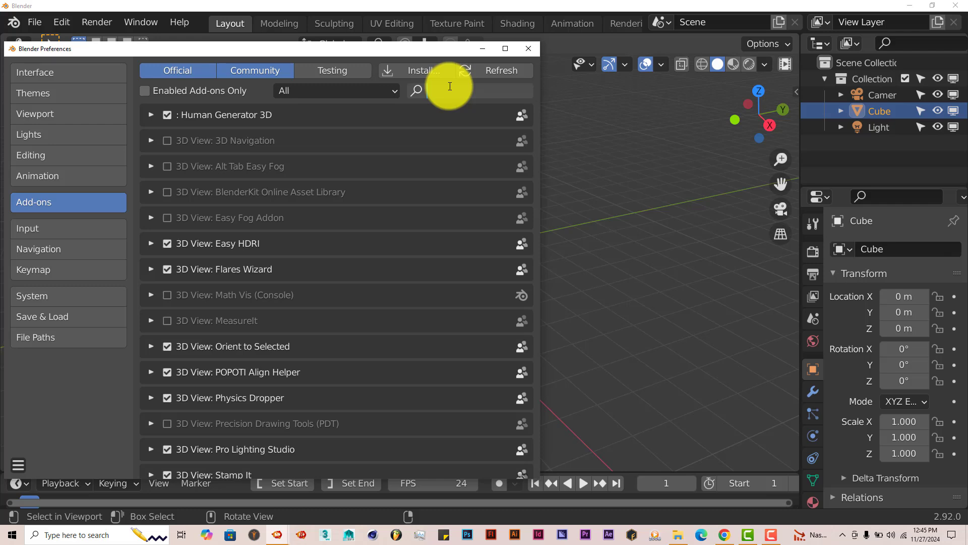
type("panel")
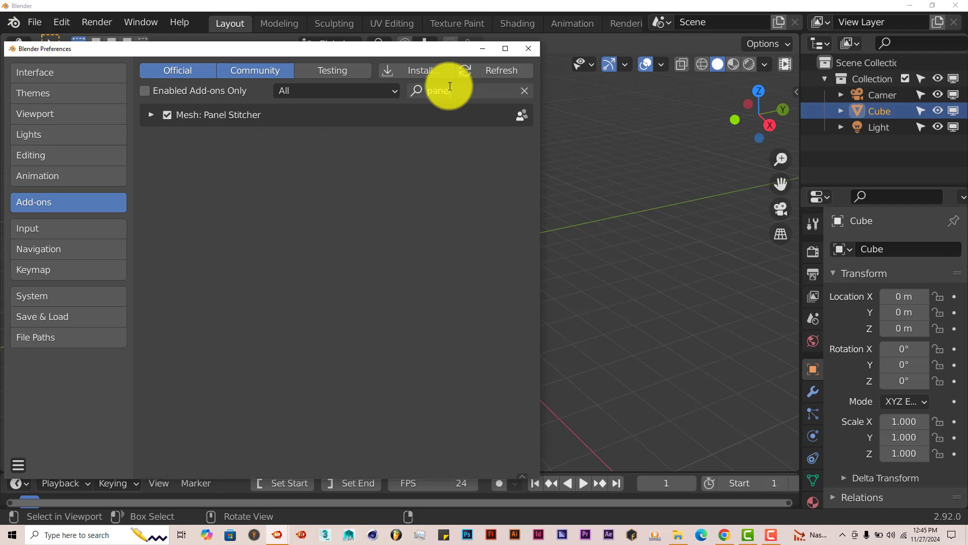
left_click(526, 48)
- Show the complete Panel Stitcher settings in the 3D viewport's sidebar
left_click(795, 91)
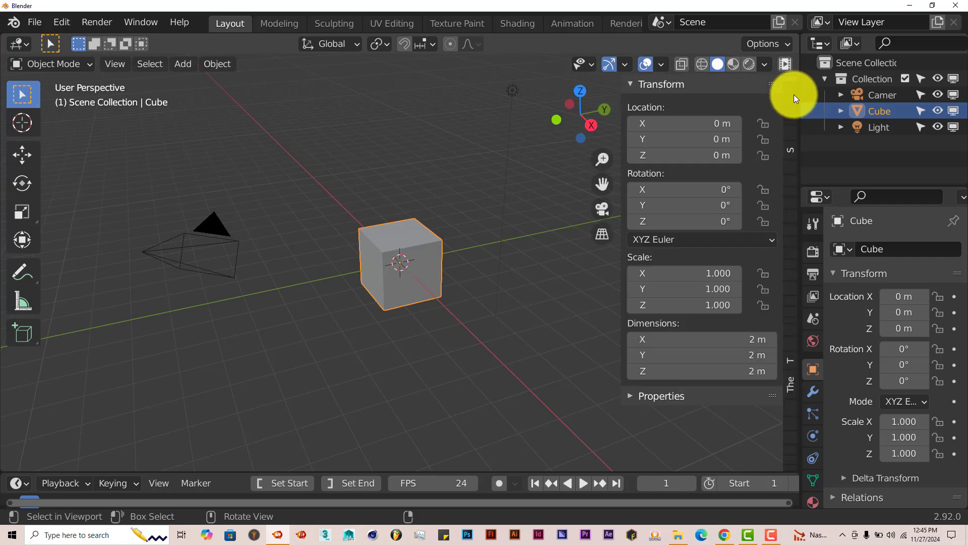
left_click(794, 99)
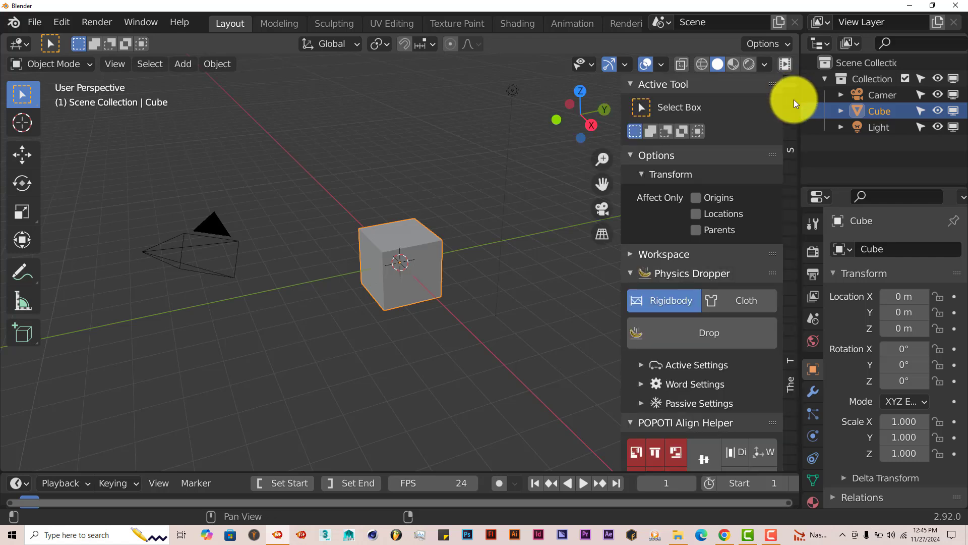
scroll(794, 99, "down", 3)
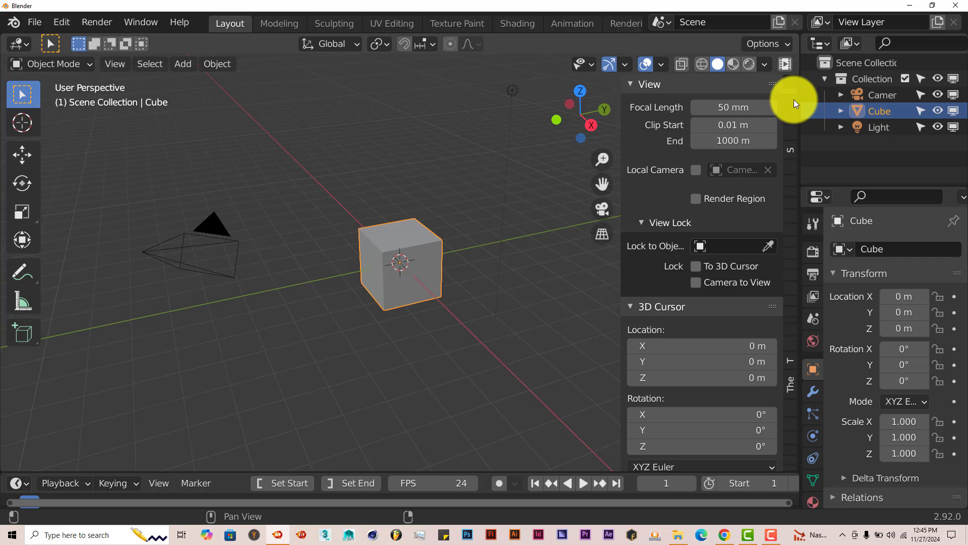
scroll(794, 98, "down", 1)
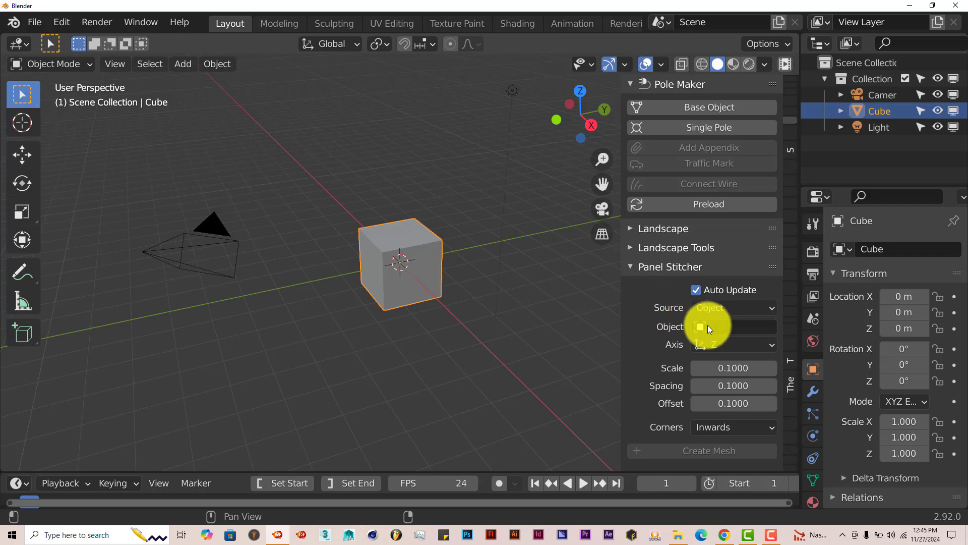
scroll(707, 326, "down", 3)
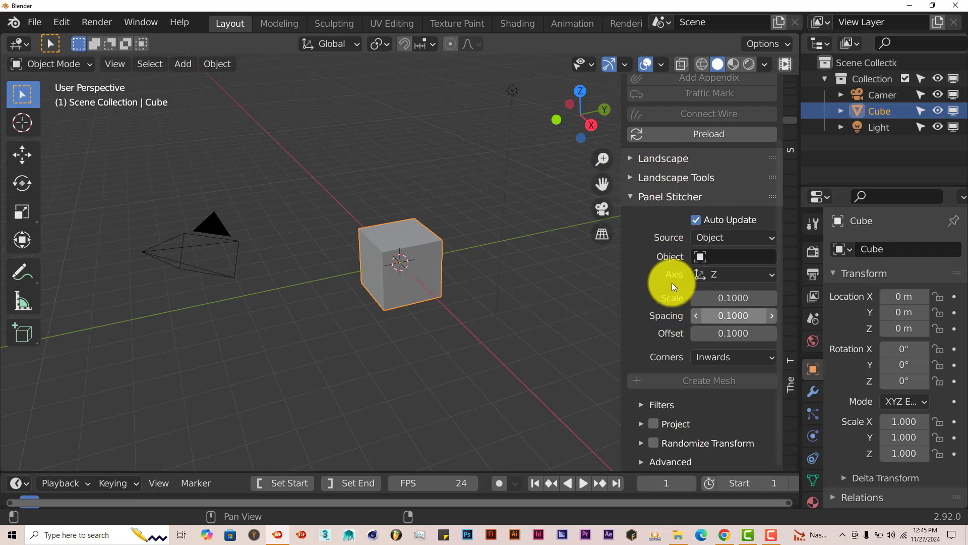
- Replace the default cube with a monkey mesh
middle_click_drag(431, 368, 407, 341)
scroll(413, 367, "up", 2)
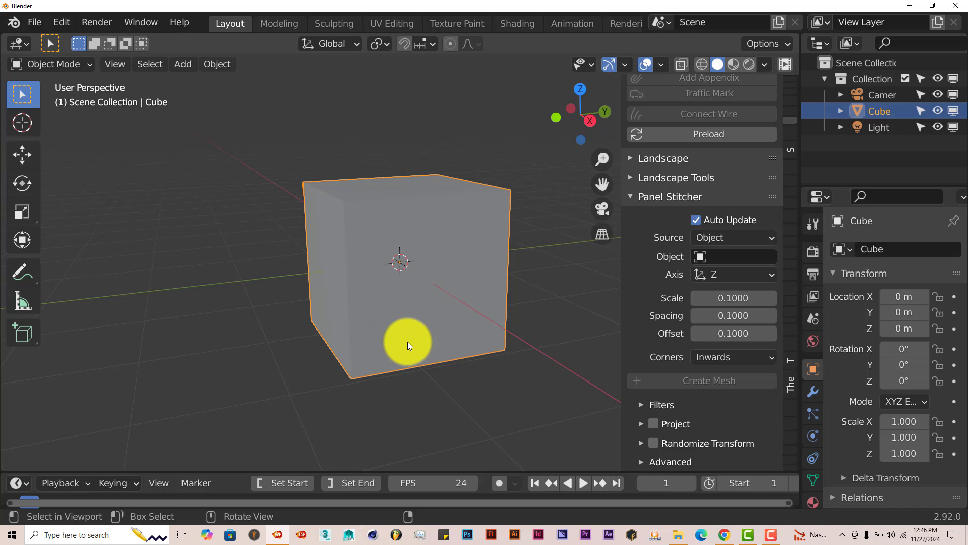
key("Delete")
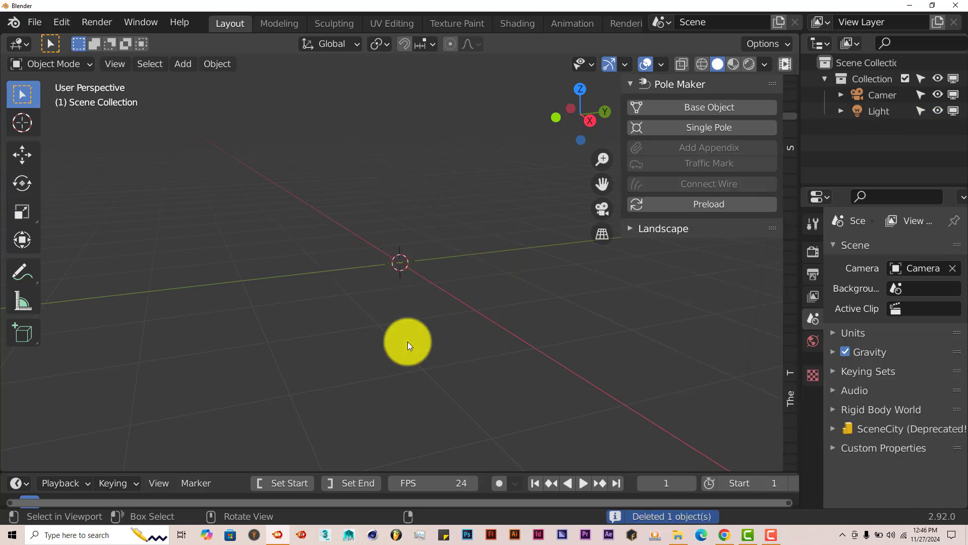
key("shift+a")
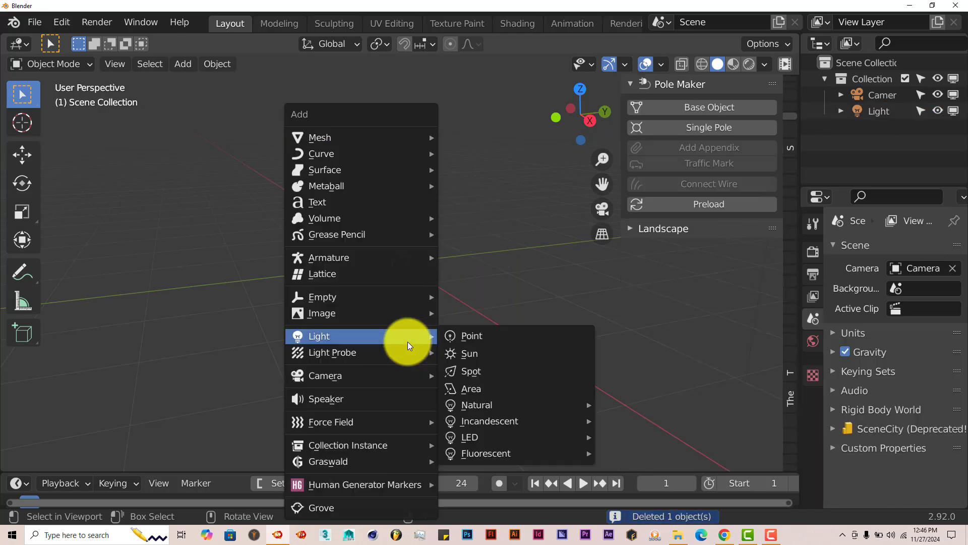
mouse_move(387, 136)
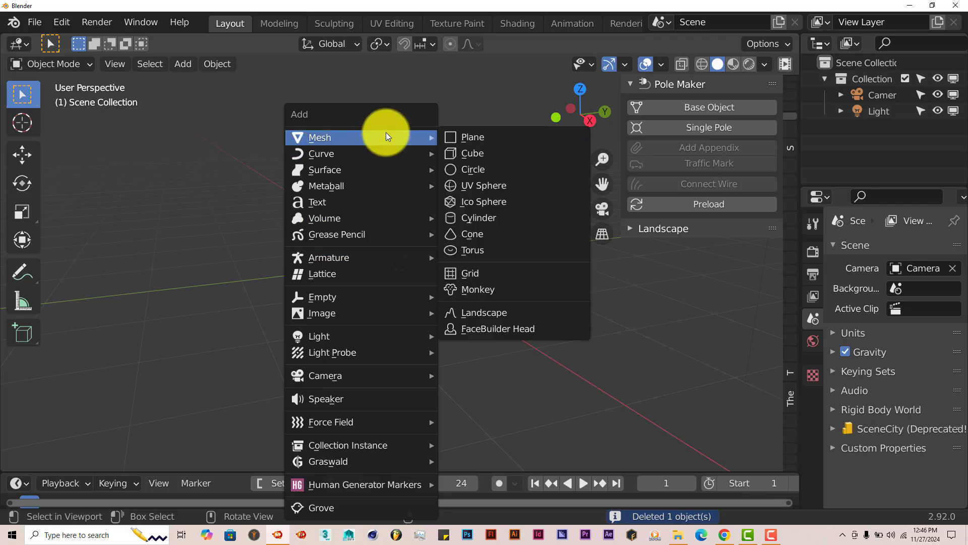
left_click(482, 289)
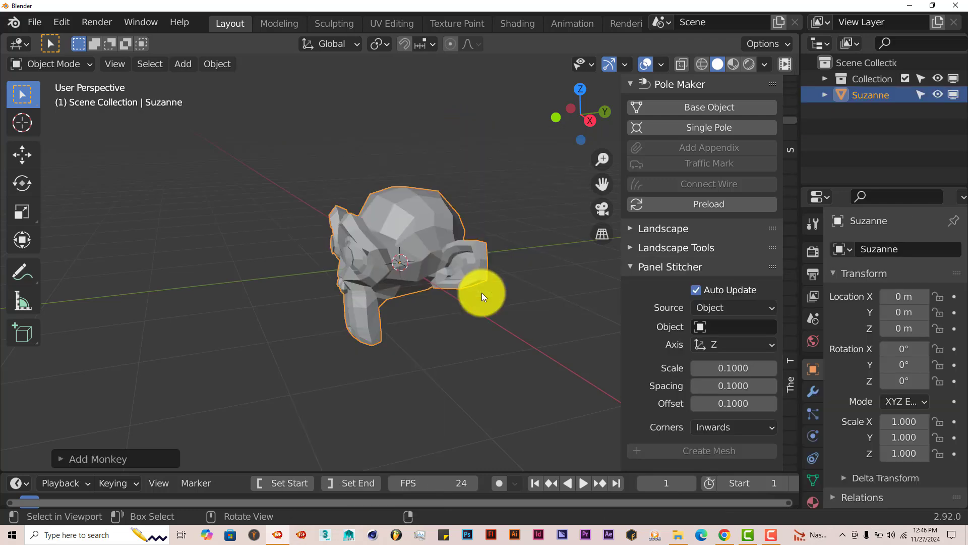
- Set the Panel Stitcher source for the monkey to Template
key("KP_1")
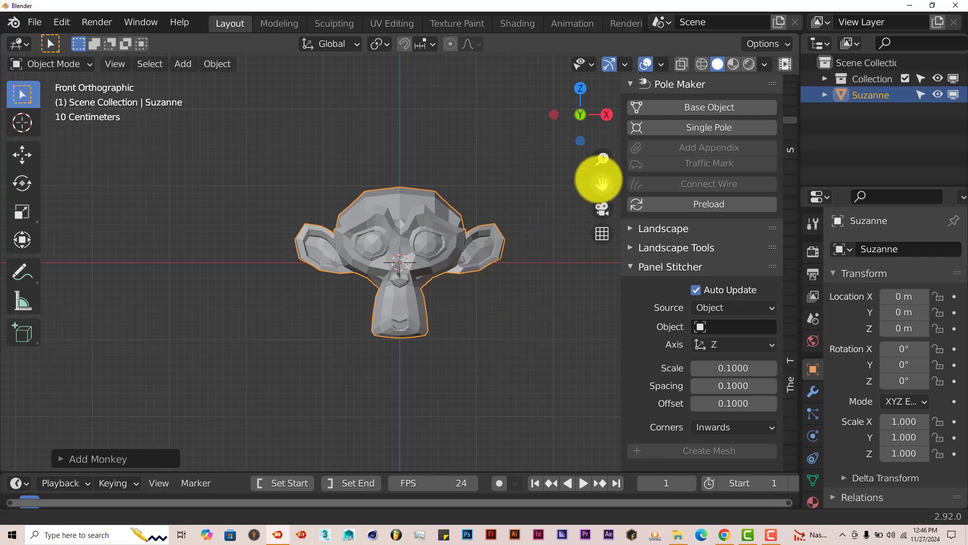
left_click_drag(601, 183, 580, 149)
scroll(470, 265, "up", 2)
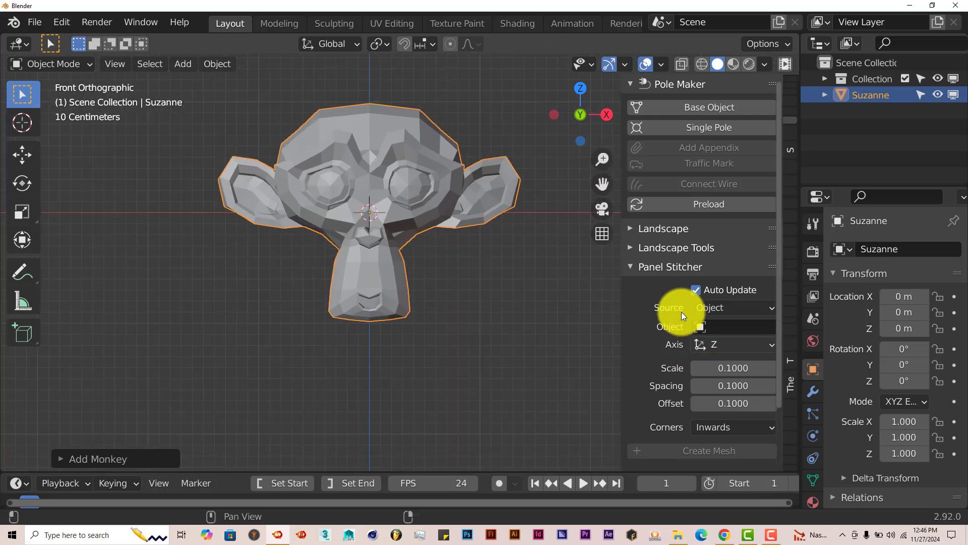
scroll(686, 366, "down", 3)
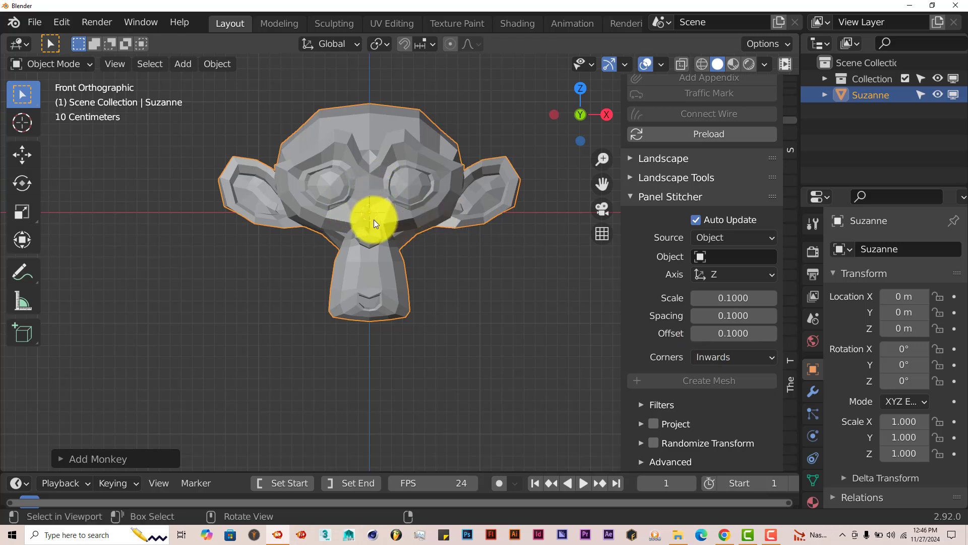
left_click(737, 238)
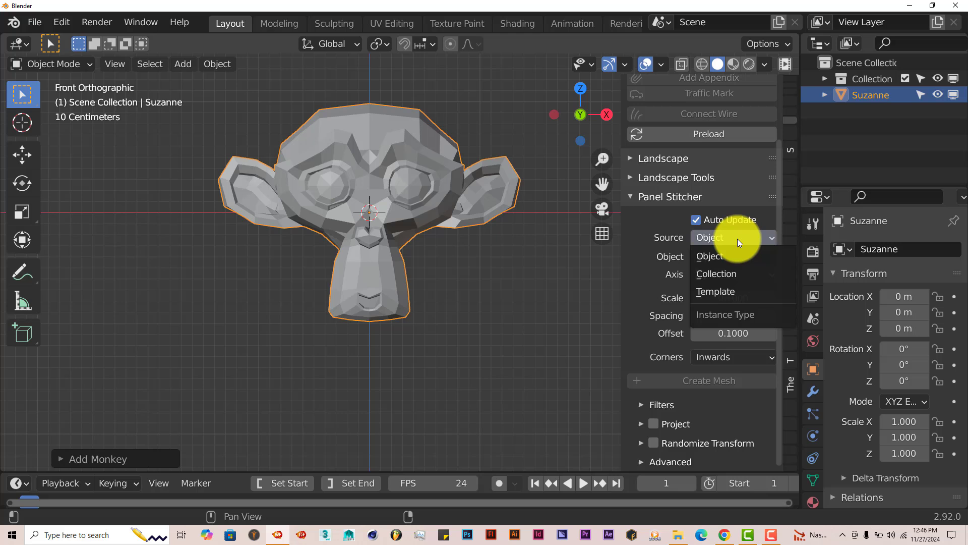
left_click(717, 257)
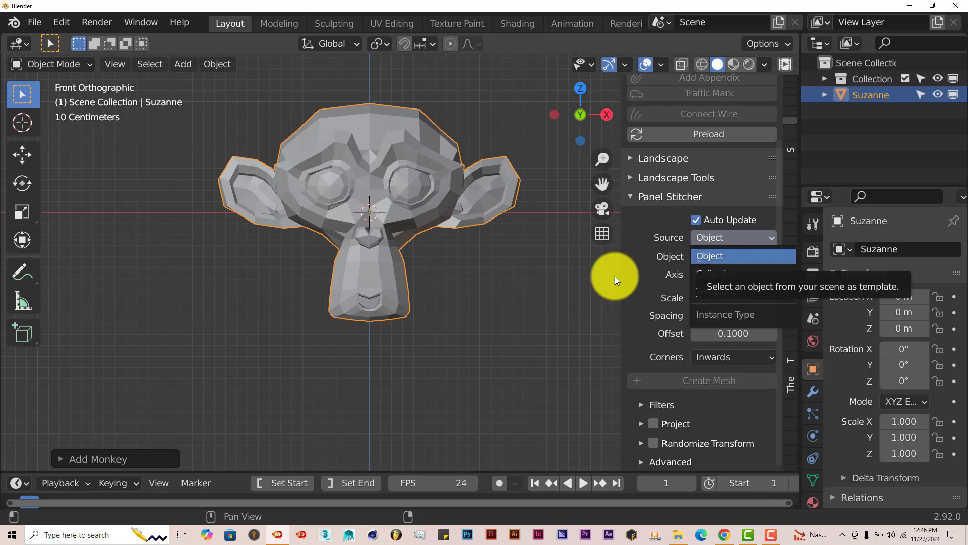
scroll(204, 335, "down", 2)
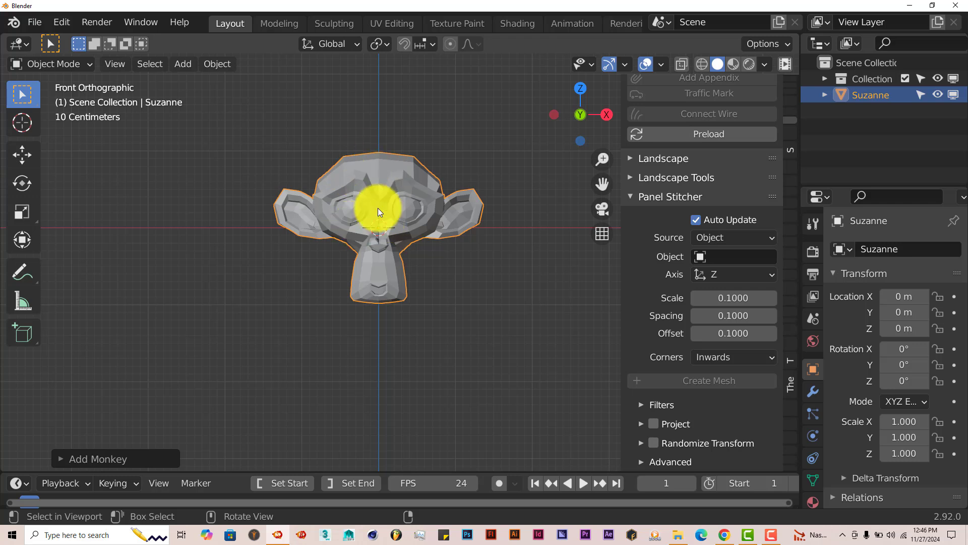
left_click(758, 237)
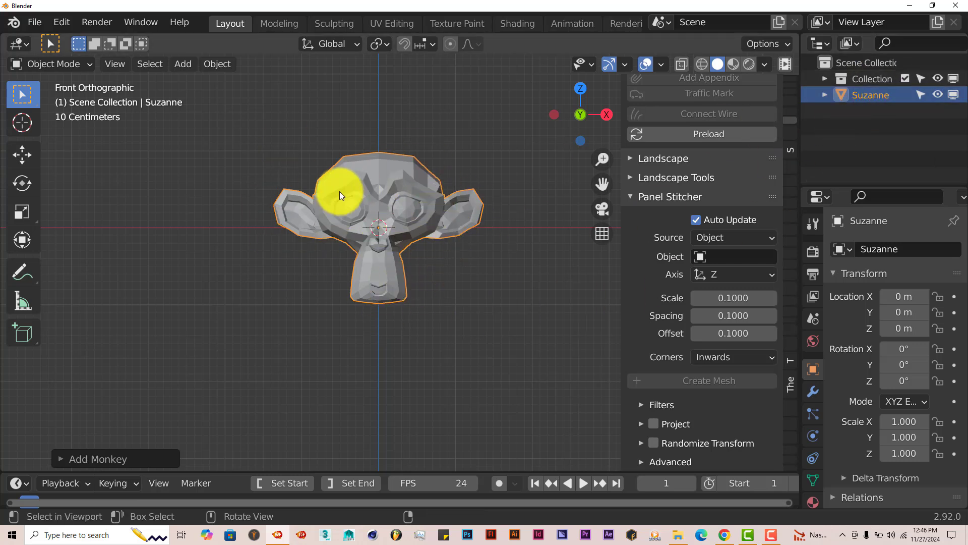
left_click(740, 238)
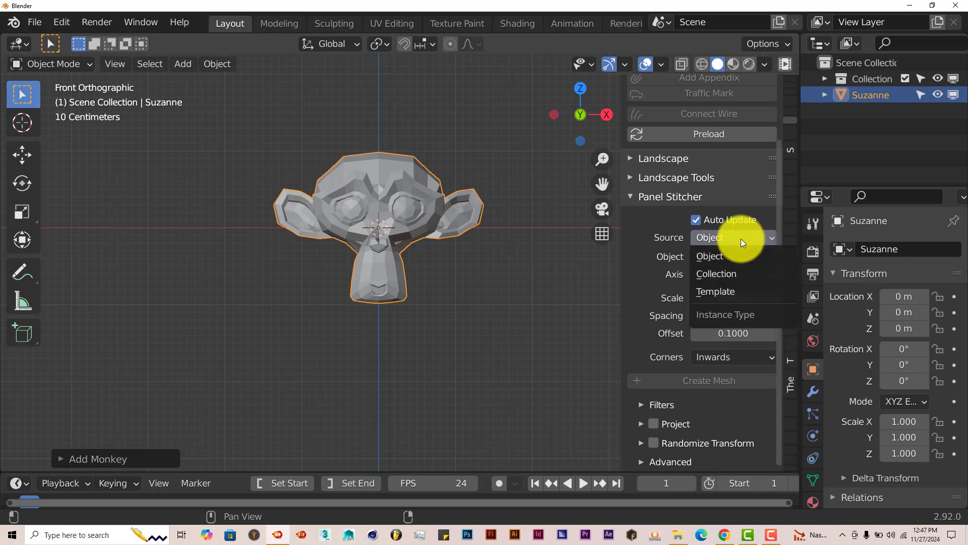
left_click(745, 292)
- Keep the Rivet (solid) template and reduce the stitch scale on the monkey to 0.0300
scroll(497, 285, "up", 4)
middle_click_drag(496, 286, 298, 268)
scroll(439, 227, "down", 2)
scroll(439, 265, "up", 2)
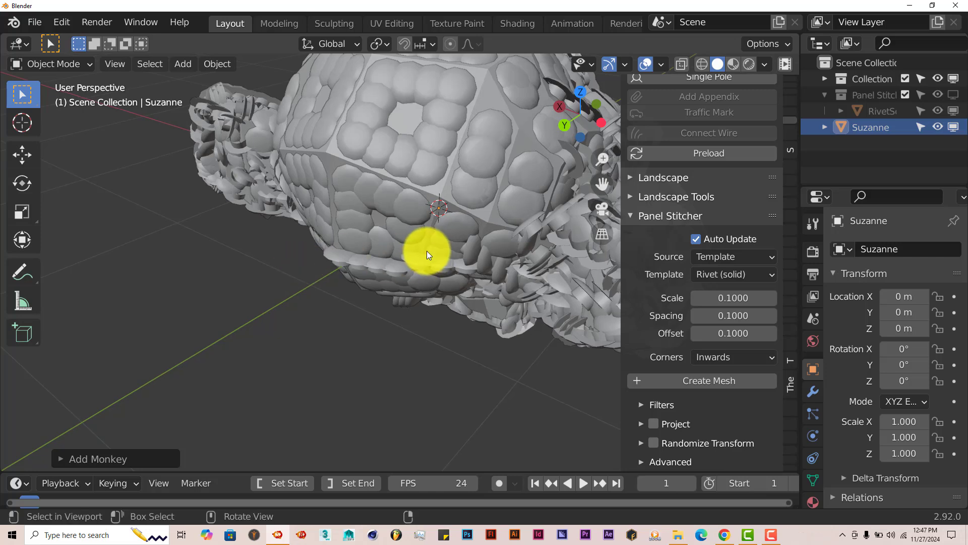
middle_click_drag(426, 250, 439, 288)
left_click(724, 277)
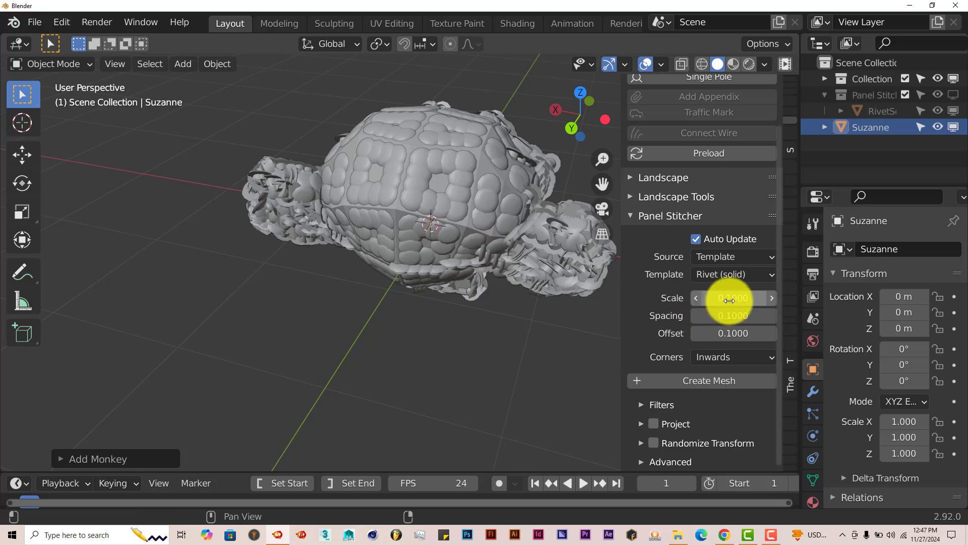
left_click(699, 298)
scroll(699, 297, "down", 4, "ctrl")
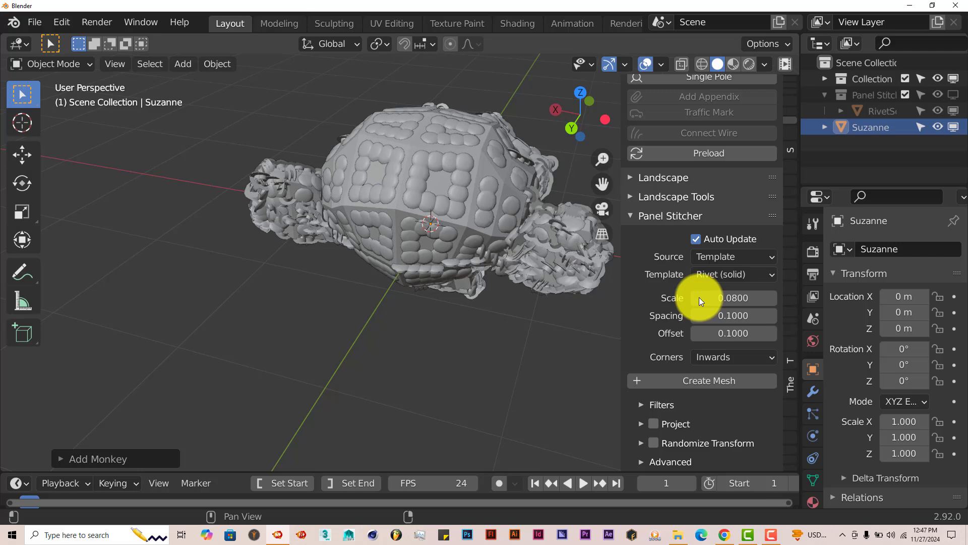
scroll(699, 298, "down", 2, "ctrl")
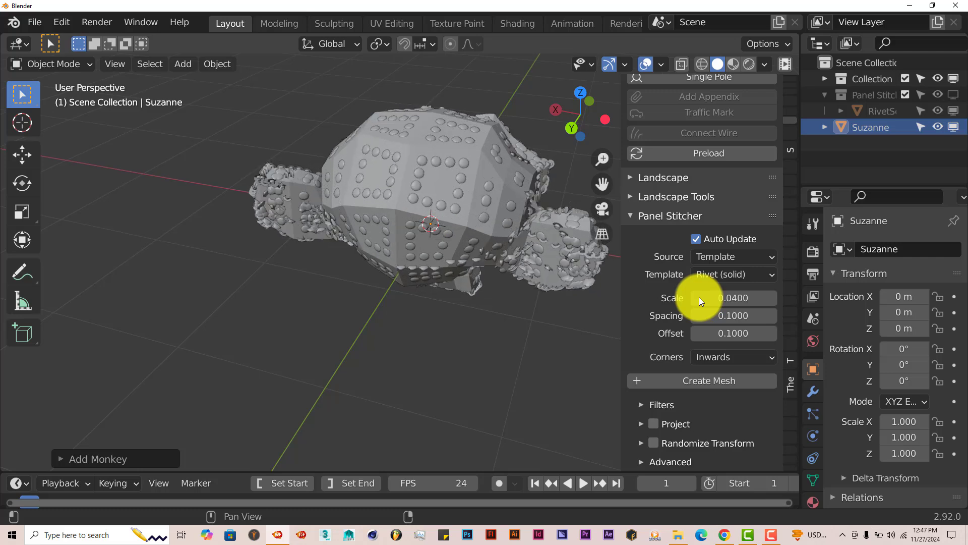
- Examine the rivets on the monkey's face, ears and the back of its head from several angles
scroll(382, 312, "up", 4)
middle_click_drag(382, 312, 293, 206)
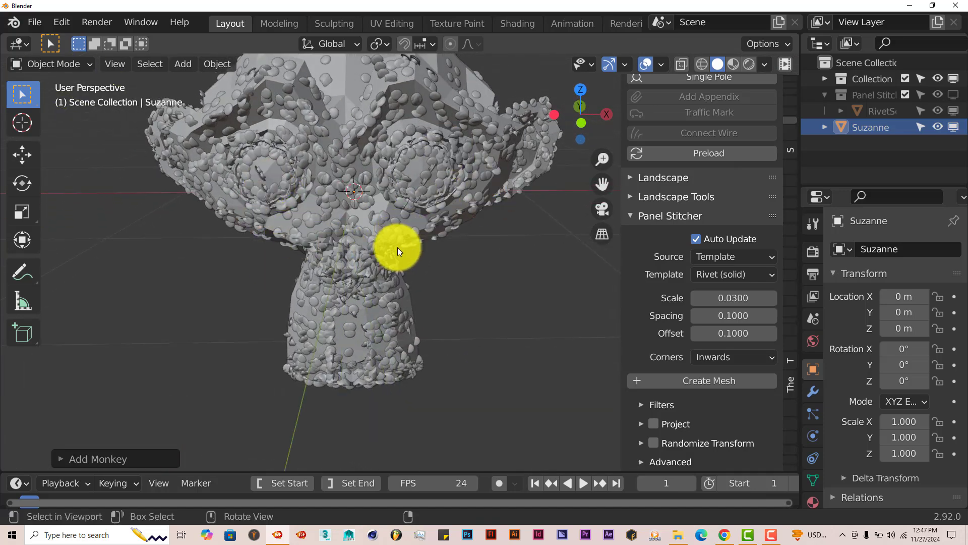
middle_click_drag(414, 288, 359, 303)
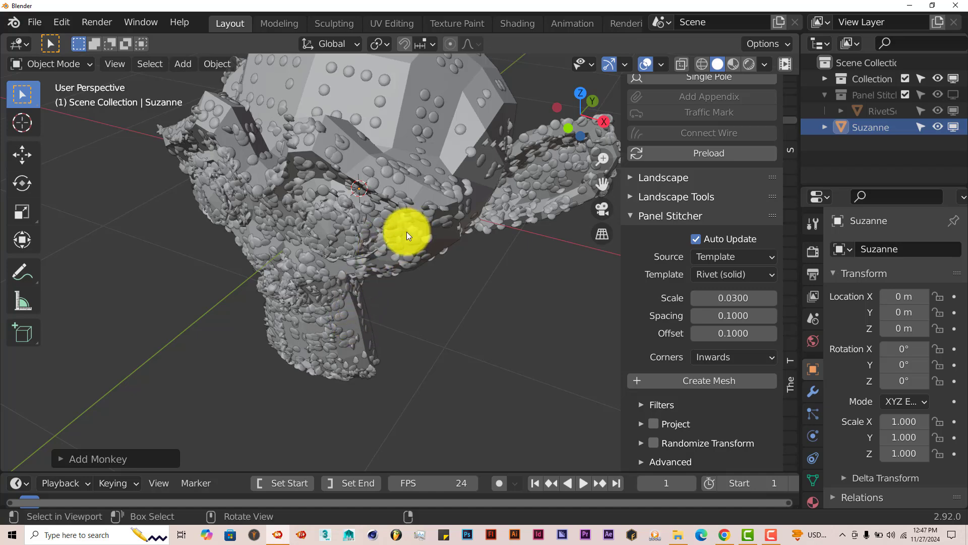
mouse_move(404, 228)
middle_mouse_down()
mouse_move(363, 274)
mouse_move(443, 249)
mouse_move(408, 237)
middle_mouse_up()
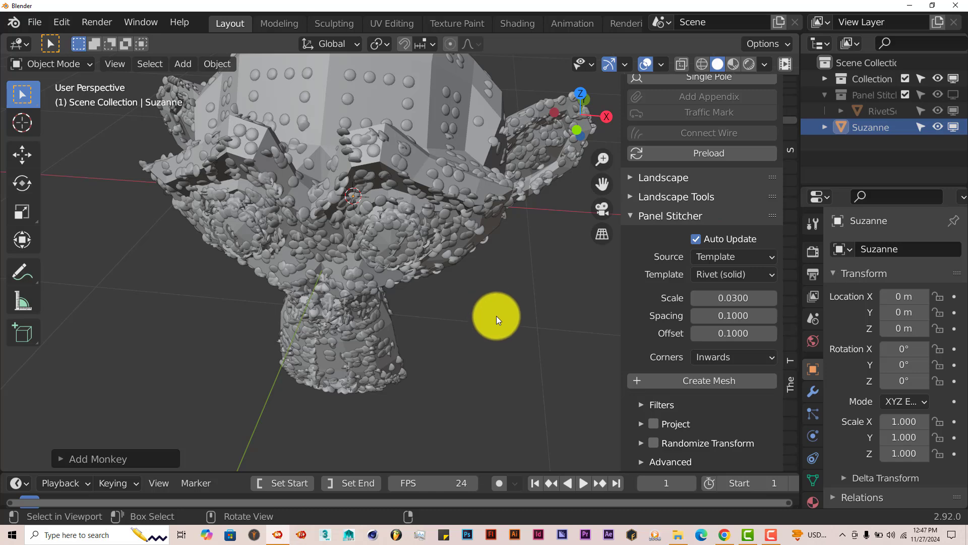
middle_click_drag(496, 316, 438, 241)
left_click(486, 157)
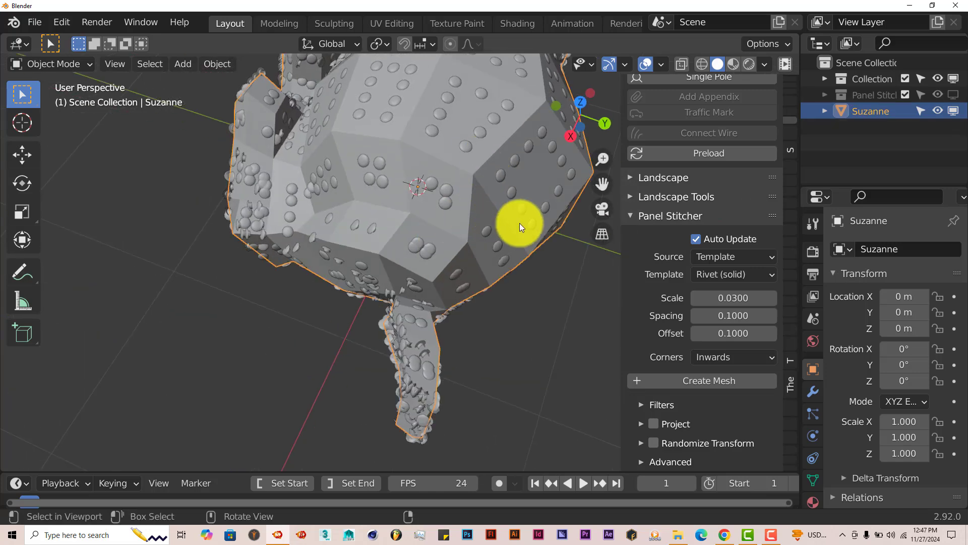
left_click_drag(601, 183, 477, 229)
middle_click_drag(477, 228, 474, 204)
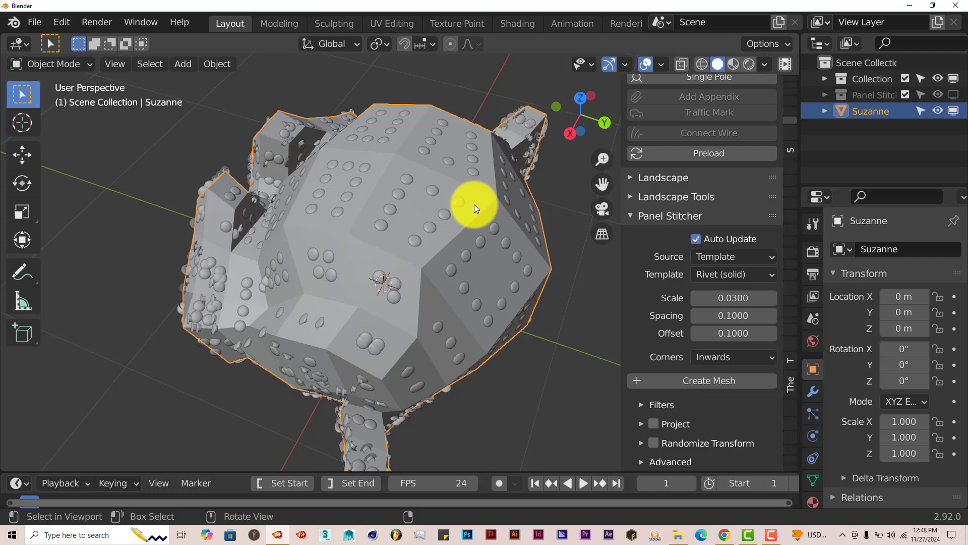
- Enter Edit Mode on the monkey, expand the Panel Stitcher filters and deselect all of the mesh
key("Tab")
middle_click_drag(474, 204, 441, 209)
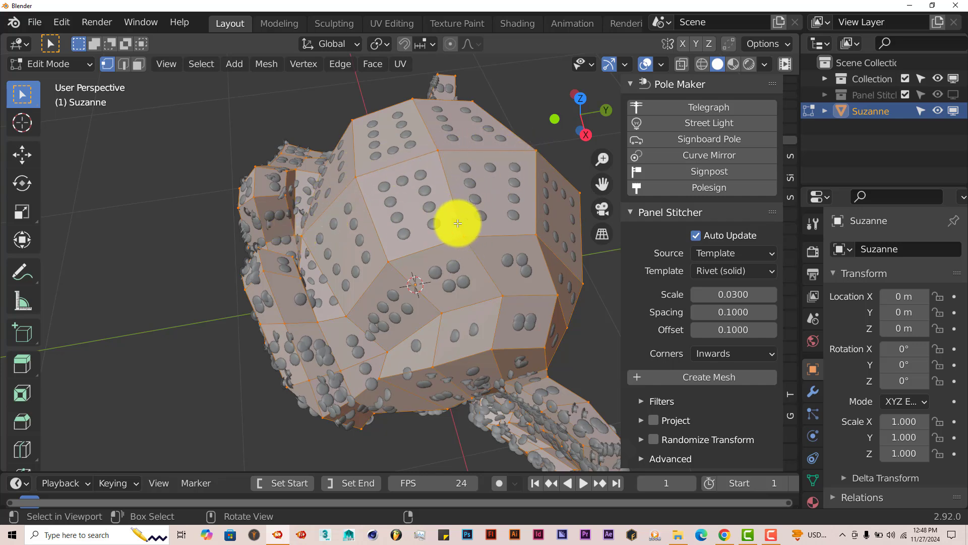
left_click(640, 401)
scroll(701, 402, "down", 4)
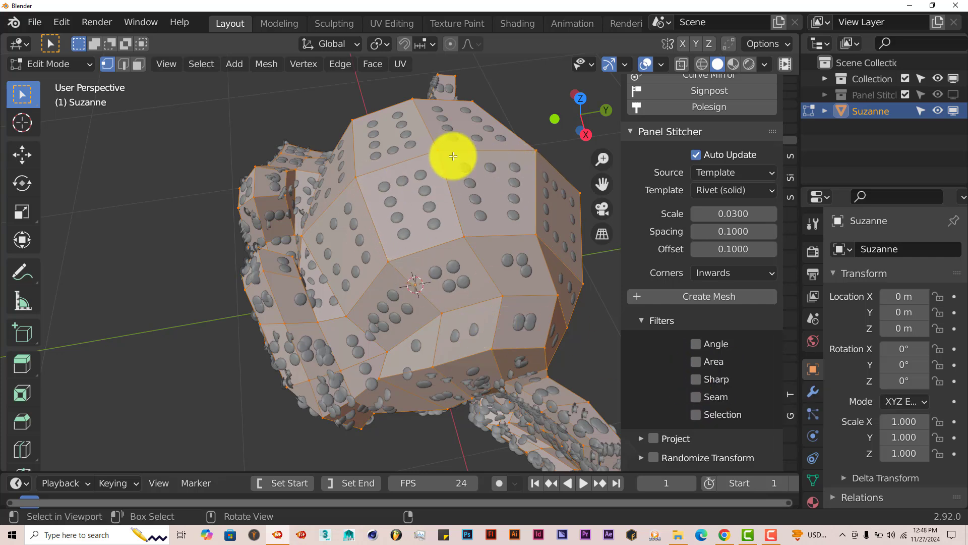
middle_click_drag(421, 188, 417, 190)
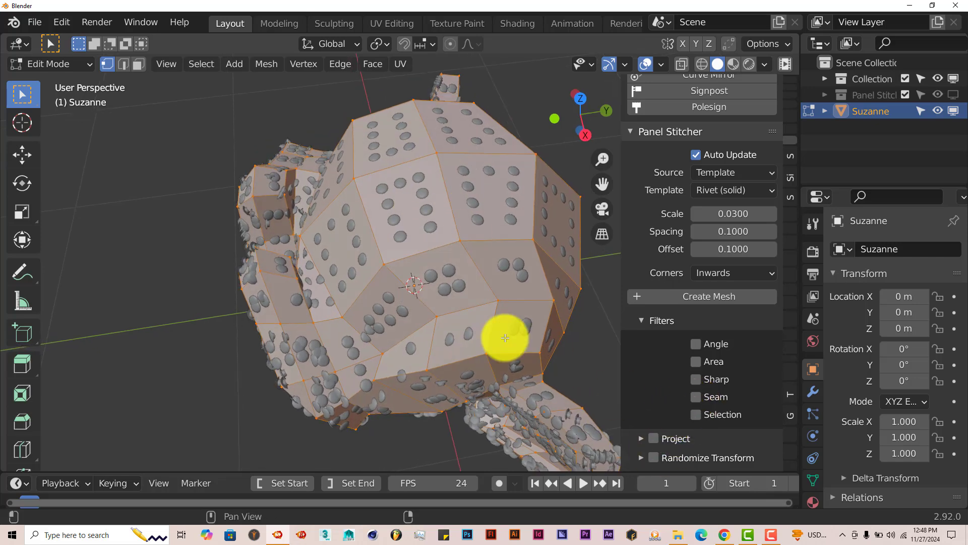
mouse_move(420, 197)
middle_mouse_down()
mouse_move(501, 162)
mouse_move(432, 189)
middle_mouse_up()
key("alt+a")
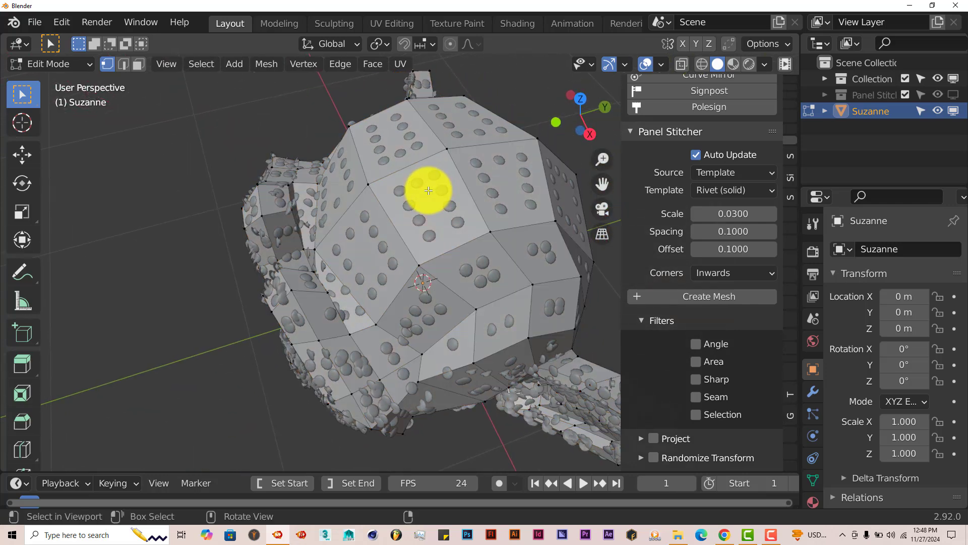
- Select the edge loop running across the top of the monkey's head and mark it as a seam
left_click(422, 159, "alt")
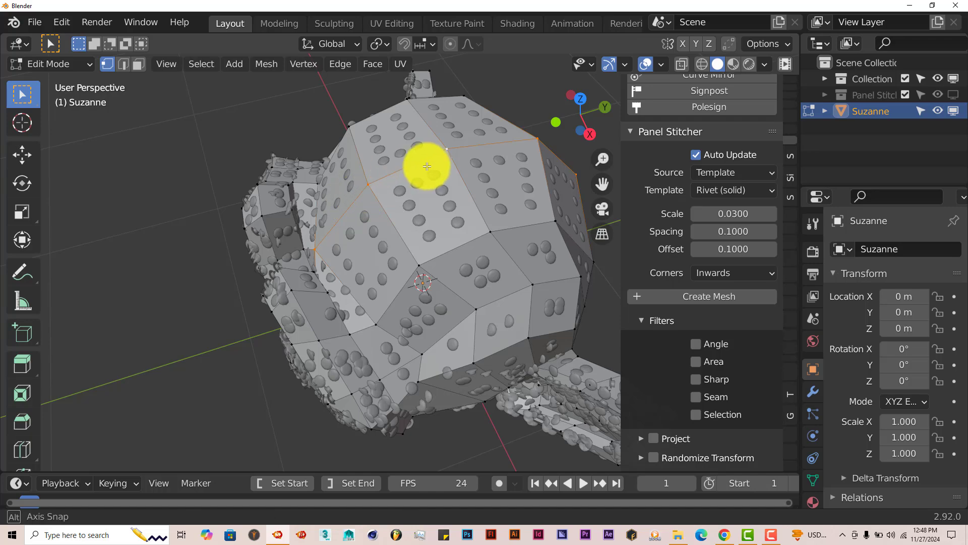
middle_click_drag(426, 165, 449, 272)
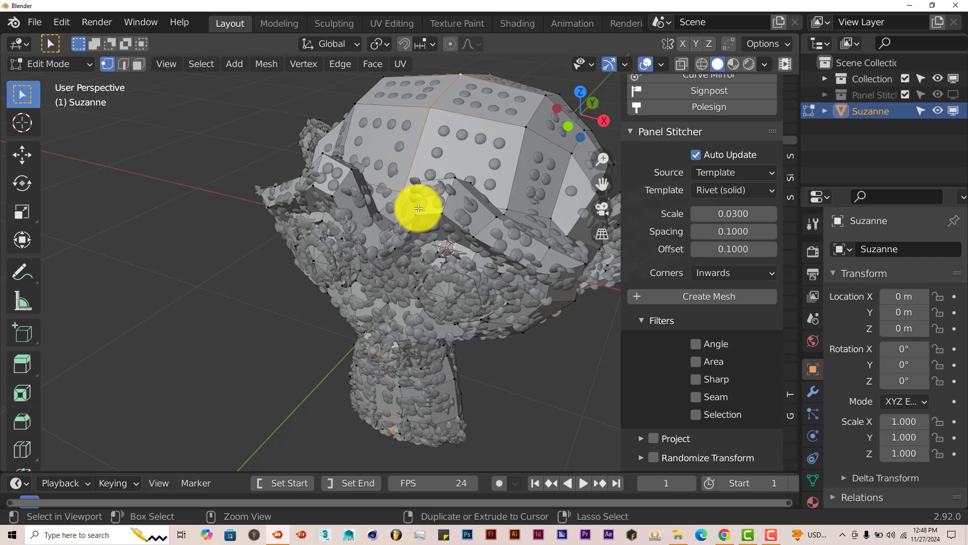
key("ctrl+e")
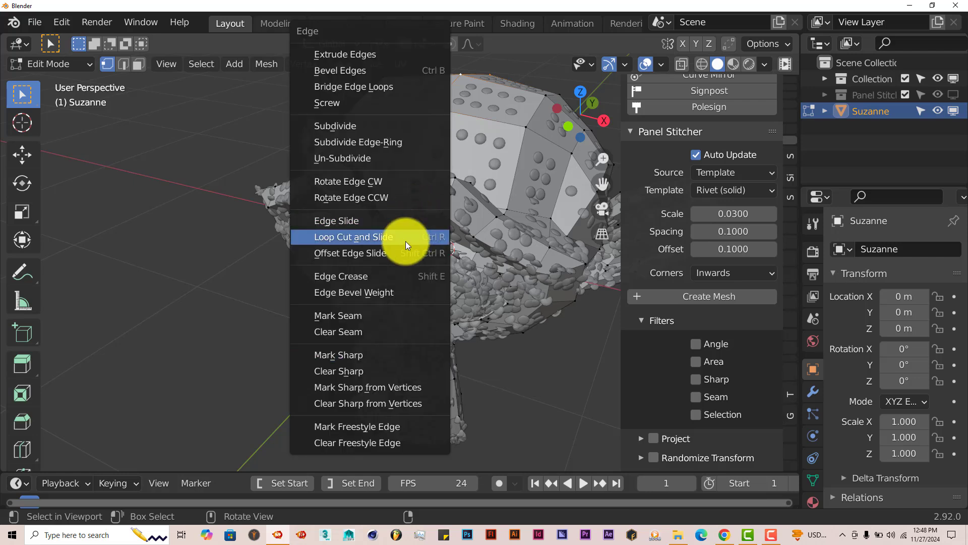
left_click(380, 318)
middle_click_drag(447, 229, 456, 180)
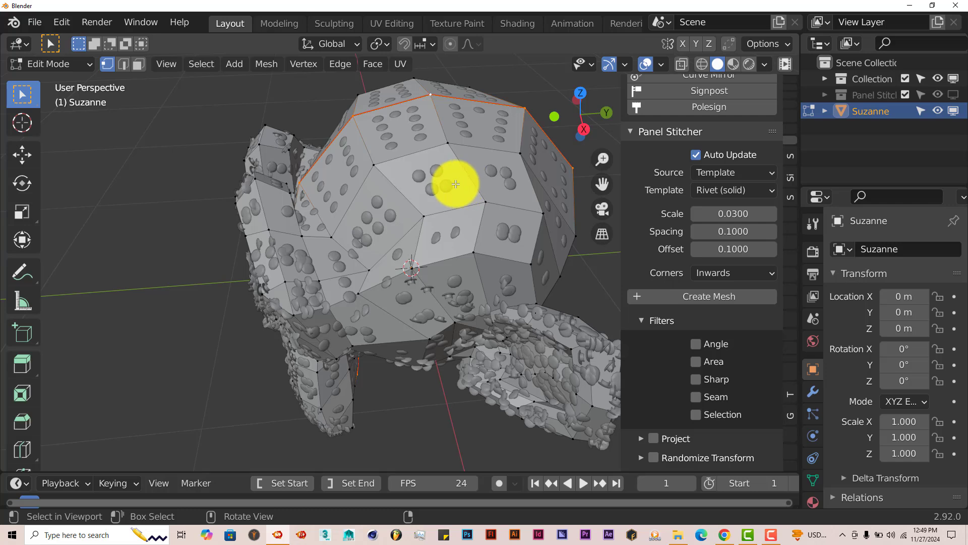
- Split the 3D viewport into two side-by-side areas, hide both sidebars and turn one area into a UV Editor
left_click_drag(797, 37, 410, 91)
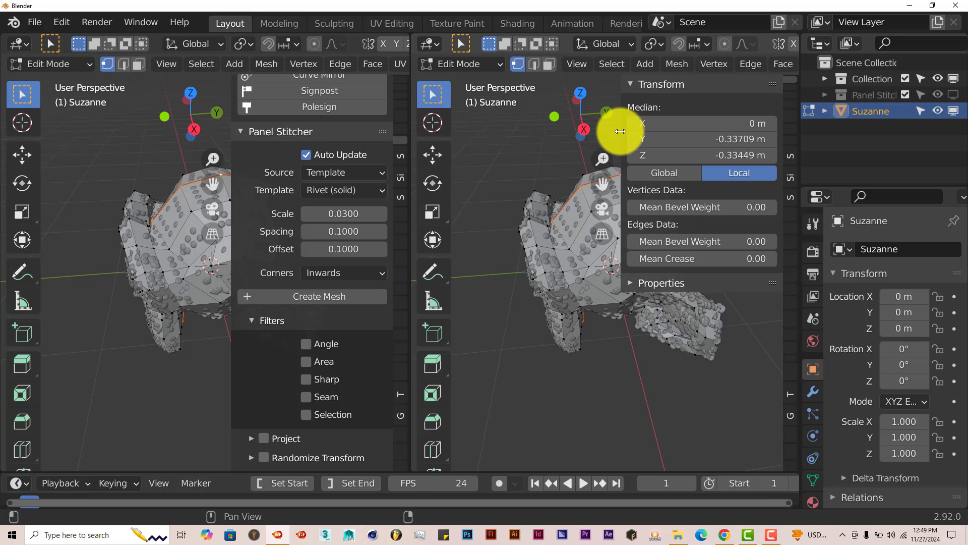
left_click_drag(620, 131, 800, 135)
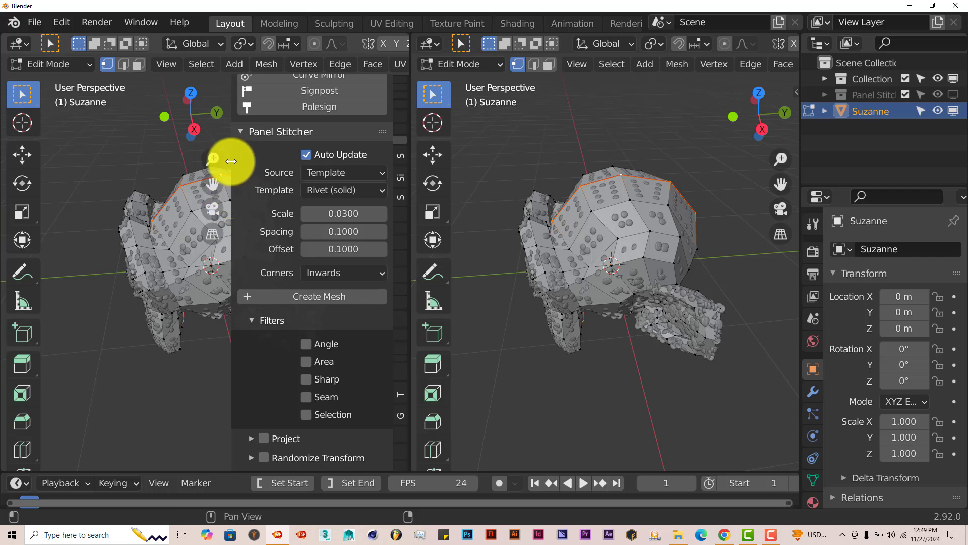
left_click_drag(231, 156, 443, 168)
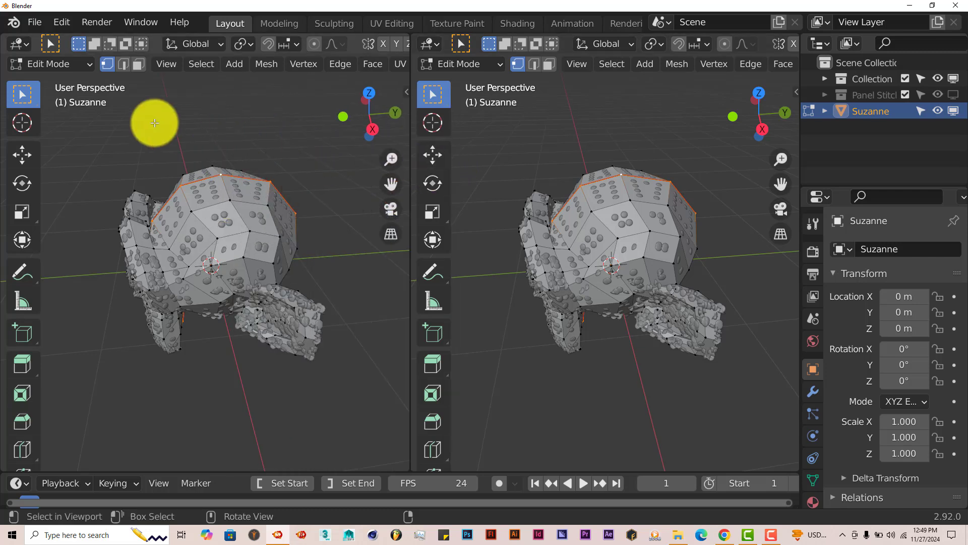
left_click(26, 43)
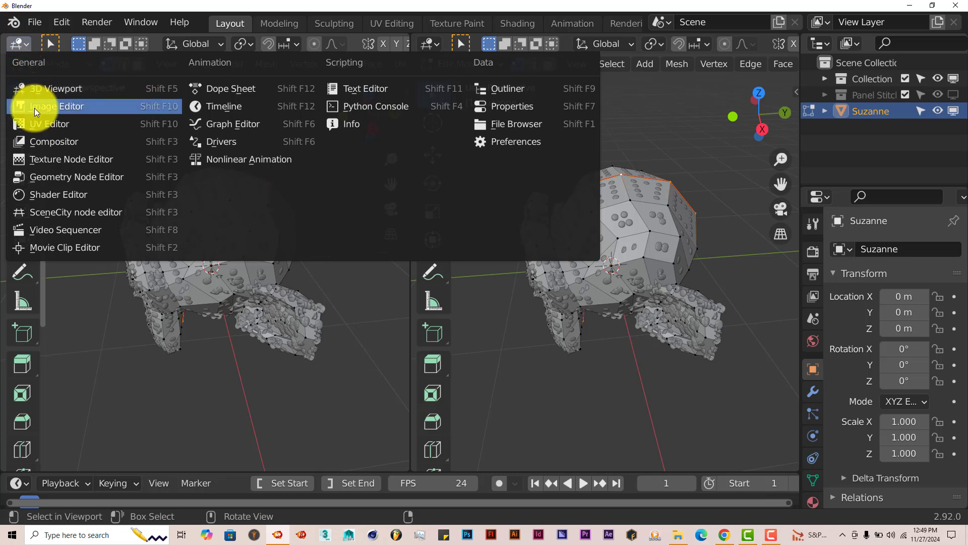
left_click(45, 122)
scroll(270, 279, "up", 3)
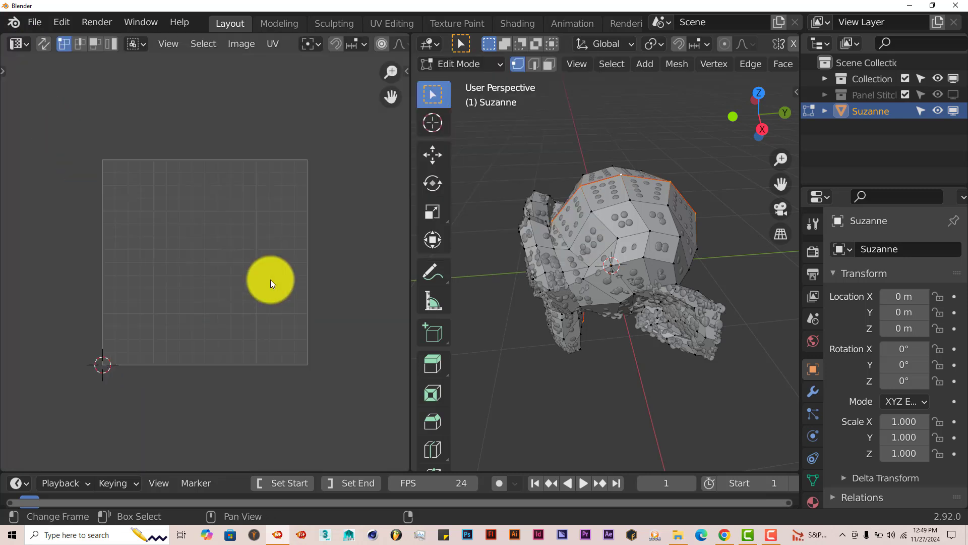
- Select the monkey's entire mesh and unwrap it along the marked seams
middle_click_drag(583, 205, 576, 203)
scroll(667, 67, "down", 4)
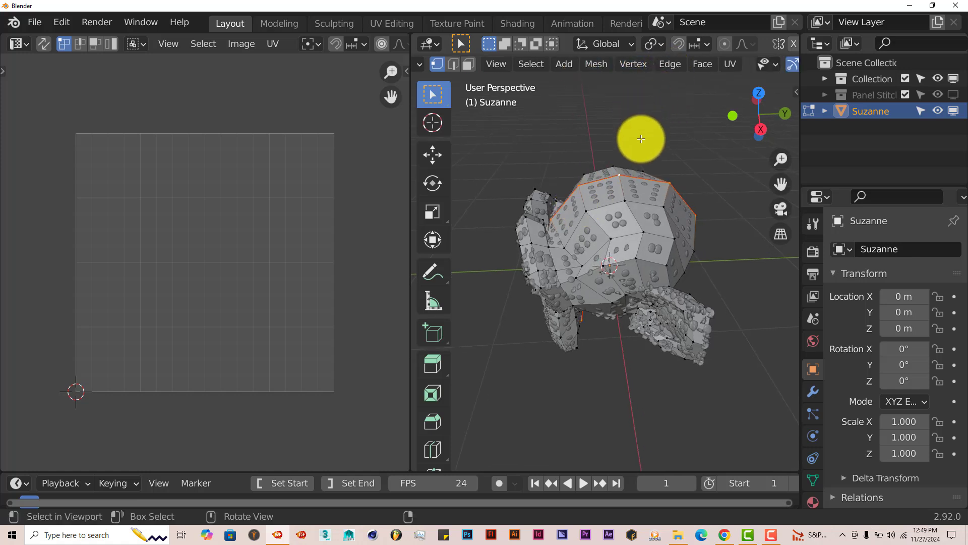
key("alt+a")
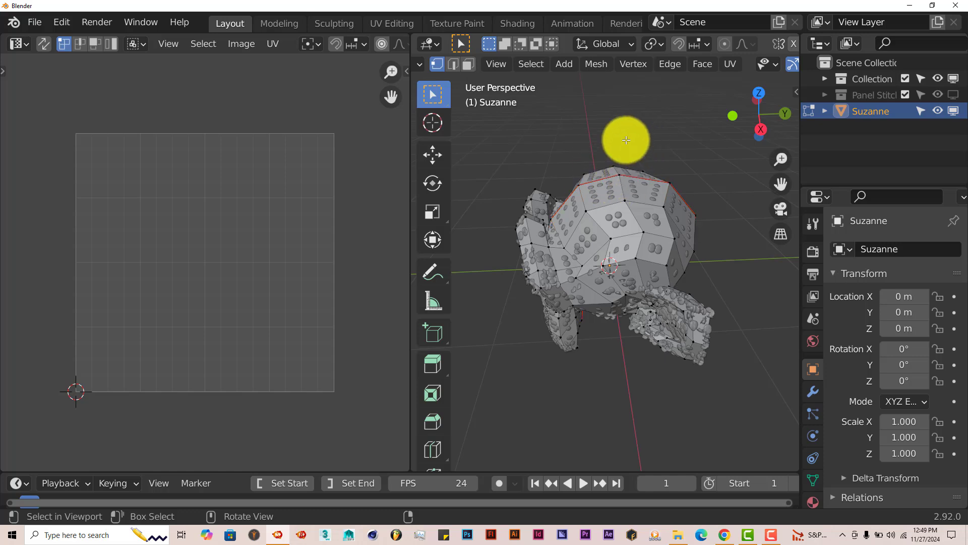
key("a")
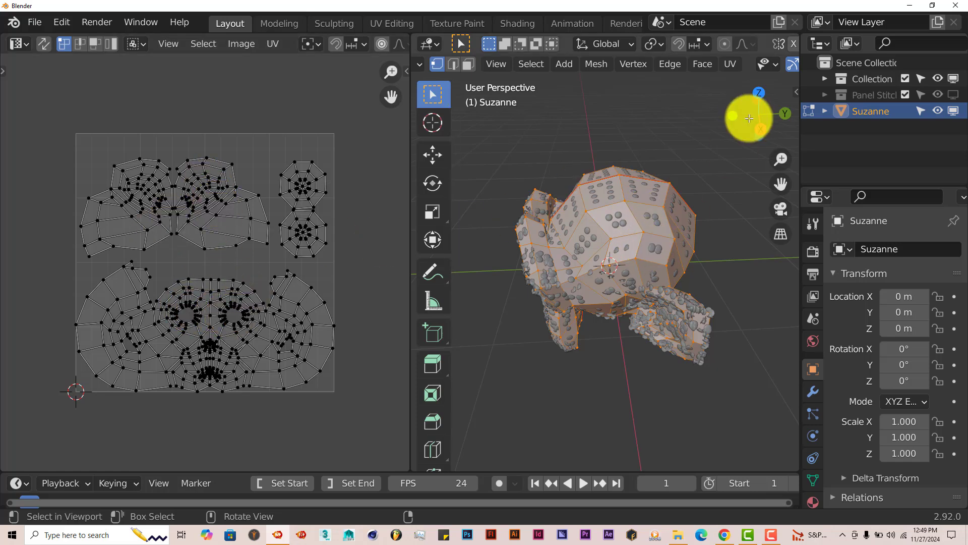
left_click(731, 66)
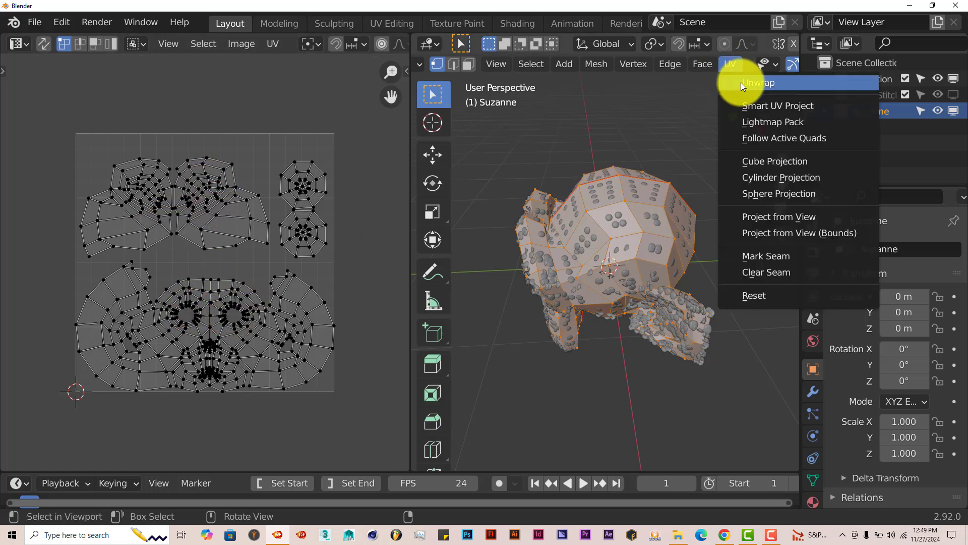
left_click(740, 82)
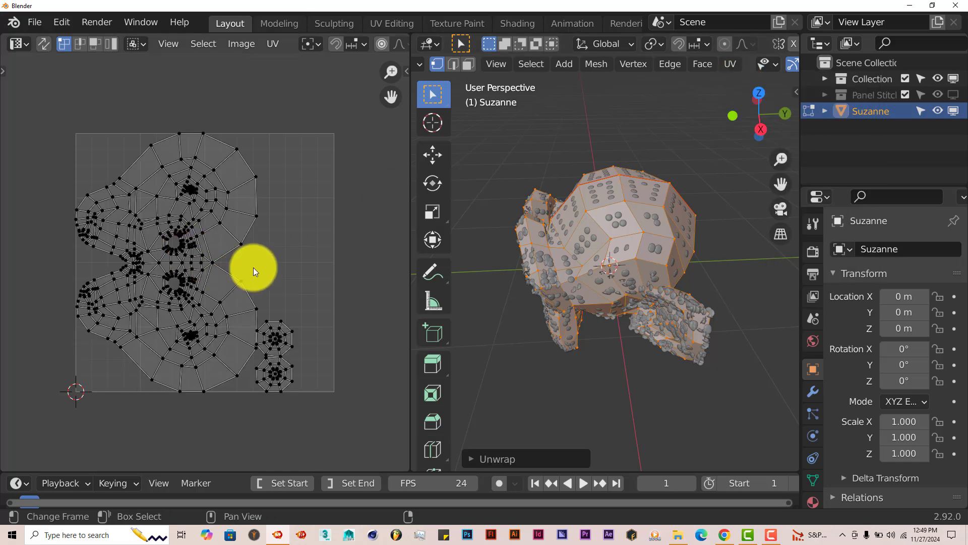
middle_click_drag(569, 220, 631, 222)
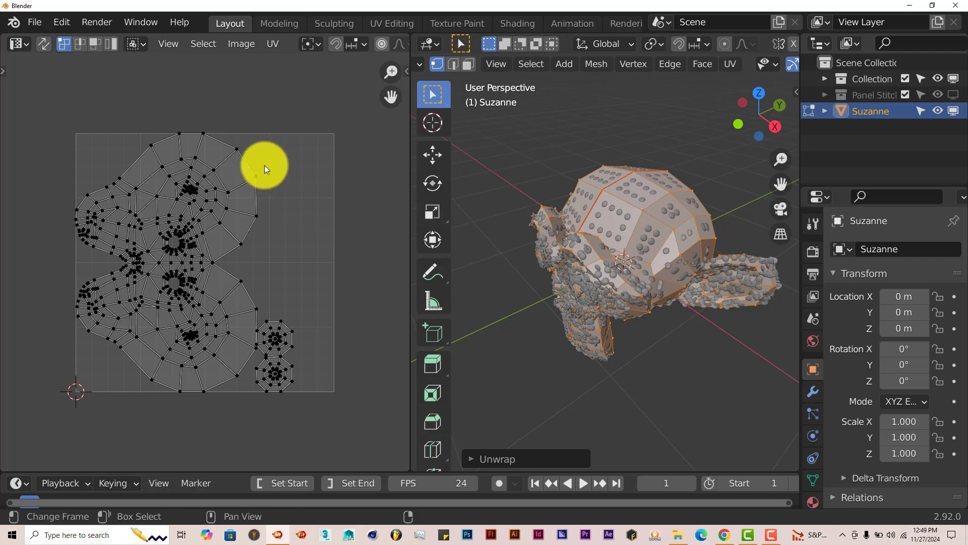
- Start a UV layout export and set its destination to the Desktop\susy folder, using the path copied from File Explorer
left_click(273, 44)
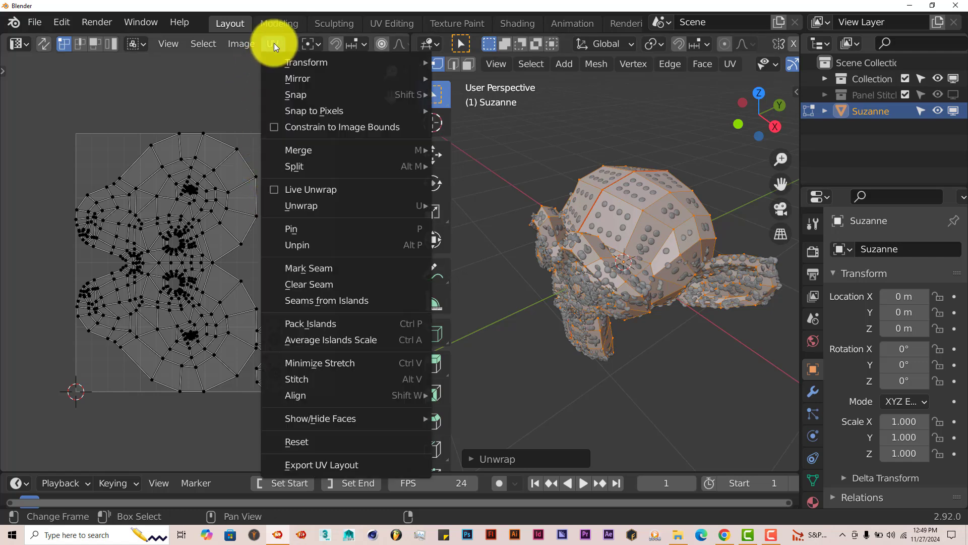
left_click(346, 465)
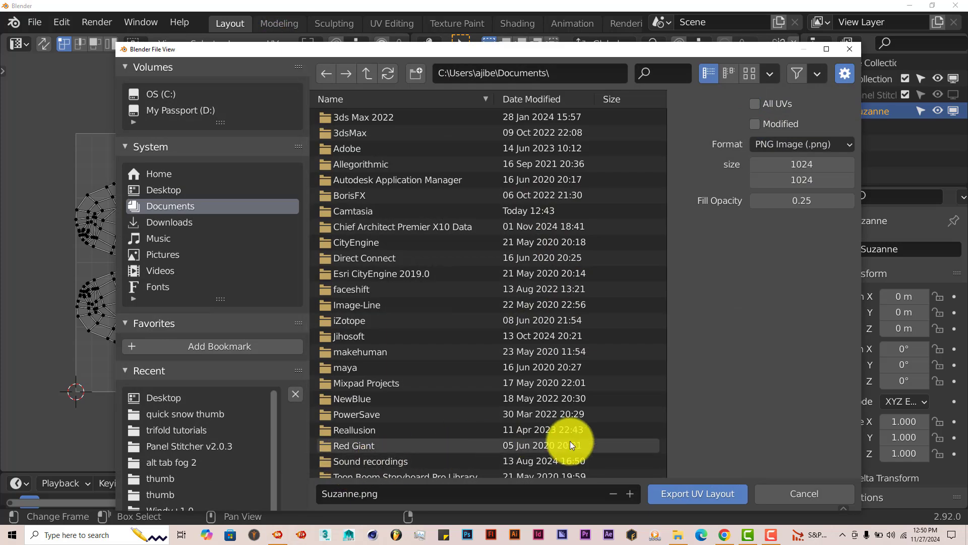
left_click(676, 538)
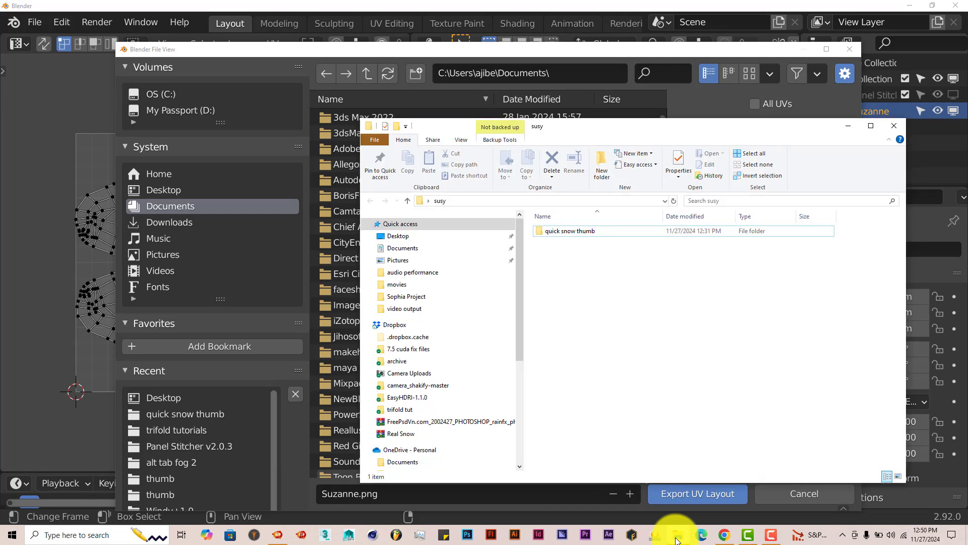
left_click(485, 204)
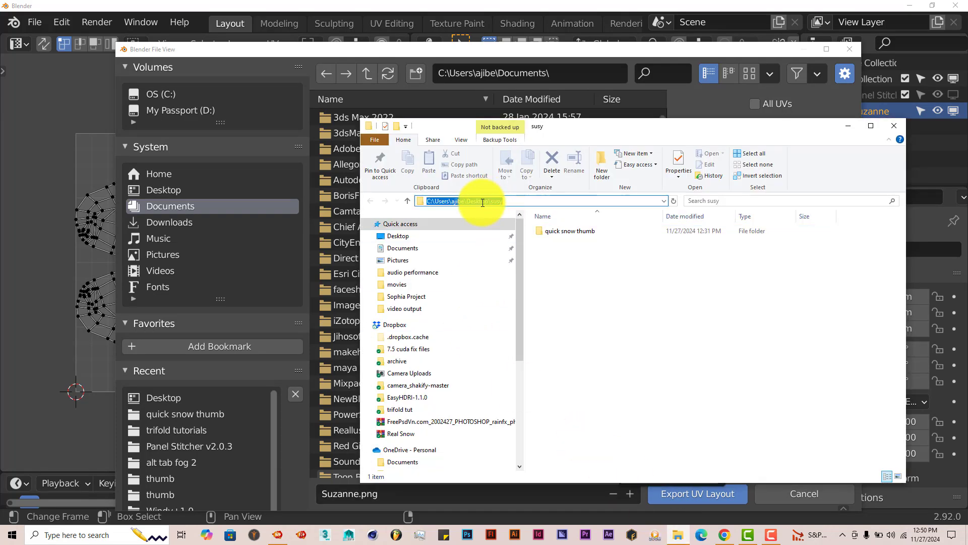
right_click(483, 202)
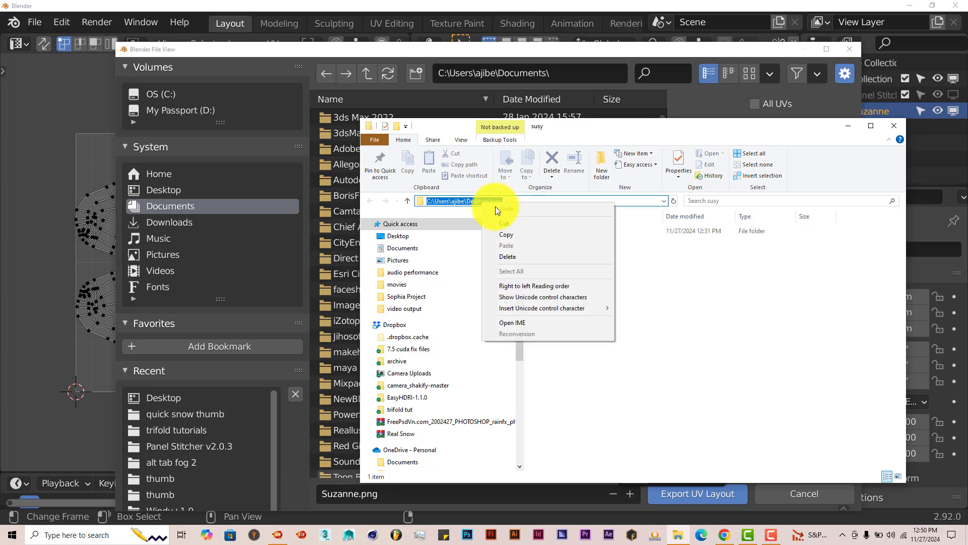
left_click(501, 235)
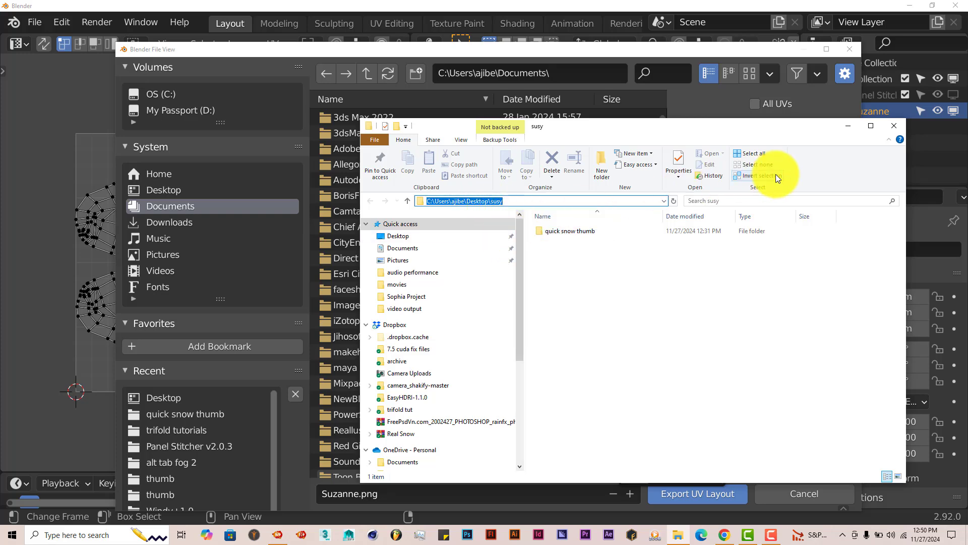
left_click(851, 125)
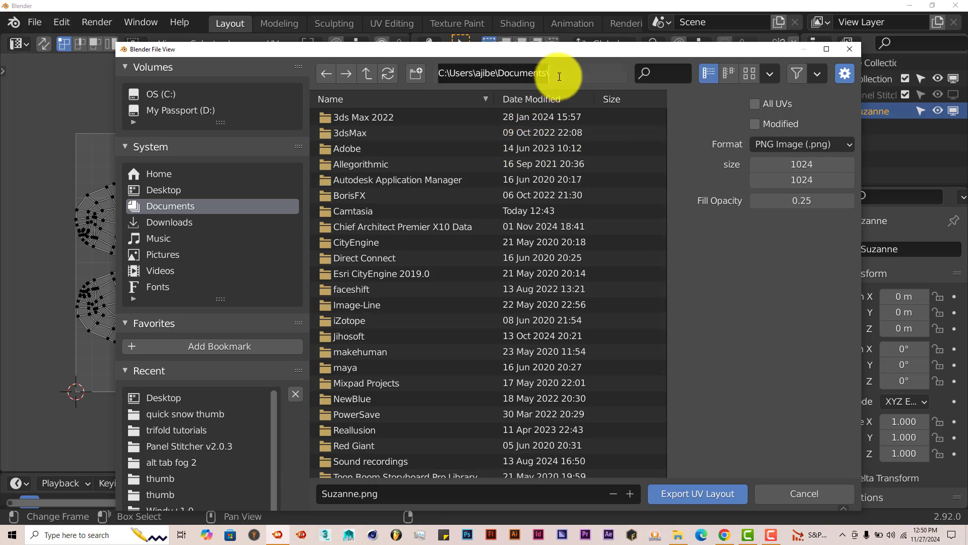
key("ctrl+v")
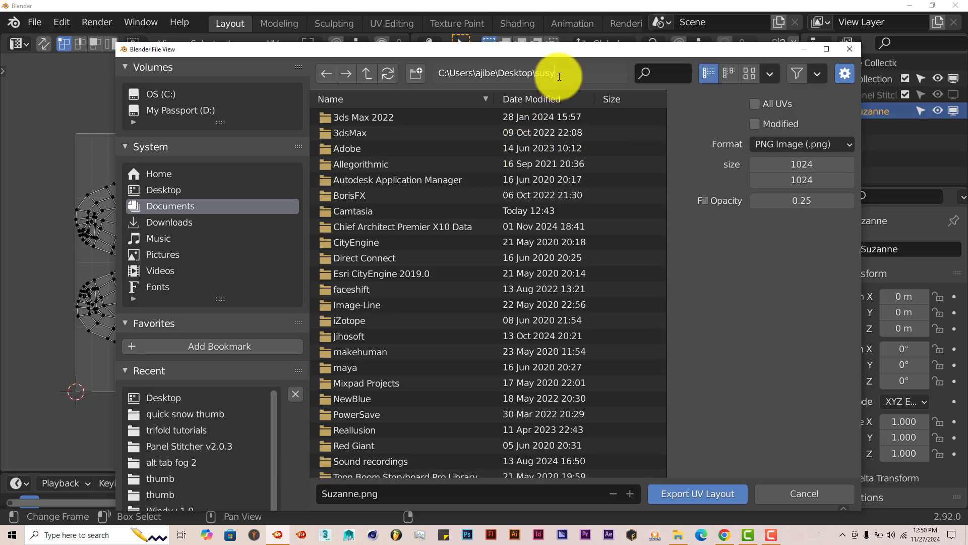
key("Return")
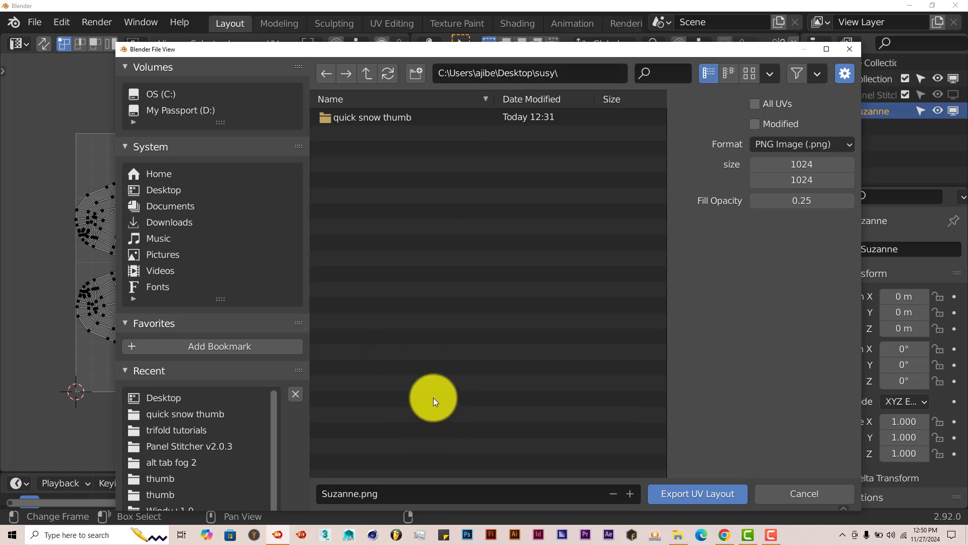
- Name the file Suzanne uv and export the UV layout
left_click(402, 492)
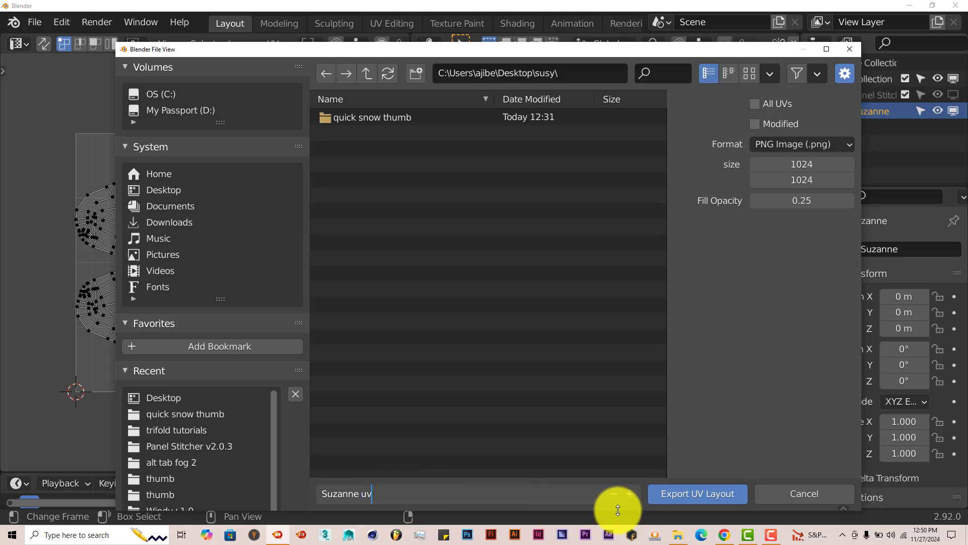
left_click(698, 494)
left_click(698, 494)
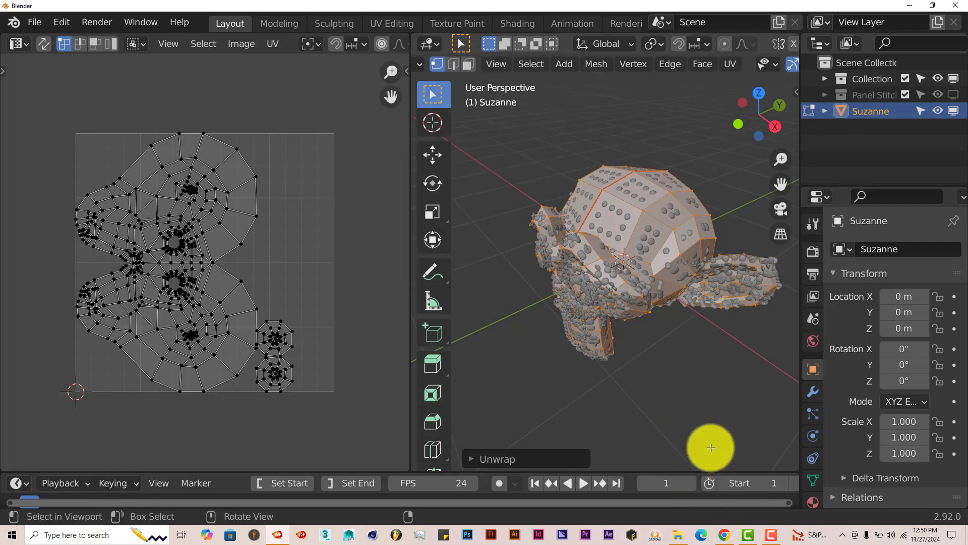
- Check the exported Suzanne uv image in the susy folder as a large thumbnail, then return to Blender
left_click(683, 536)
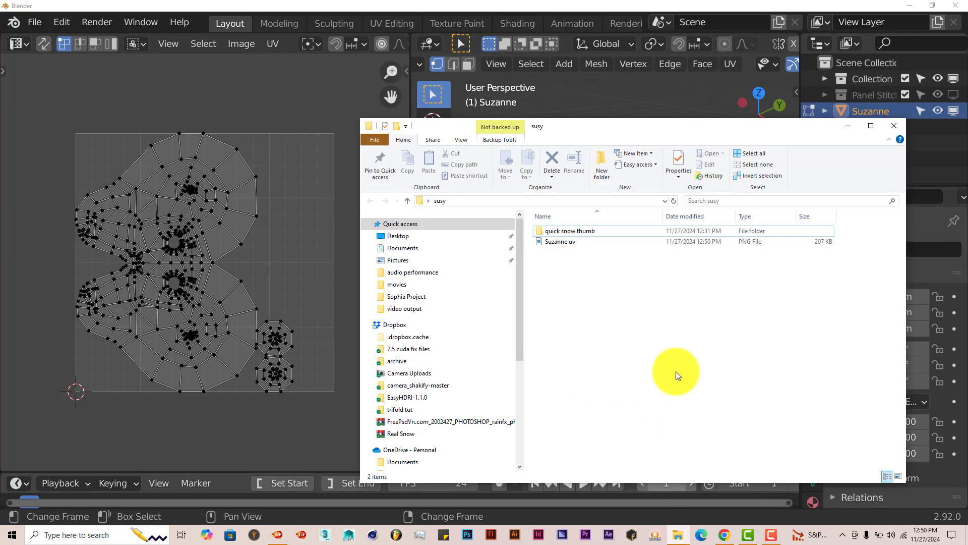
left_click(900, 474)
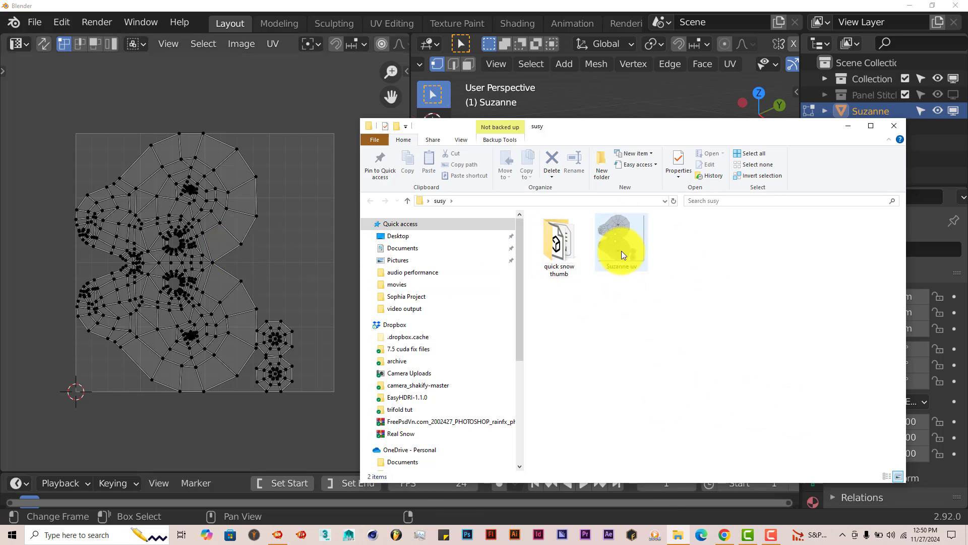
left_click(850, 127)
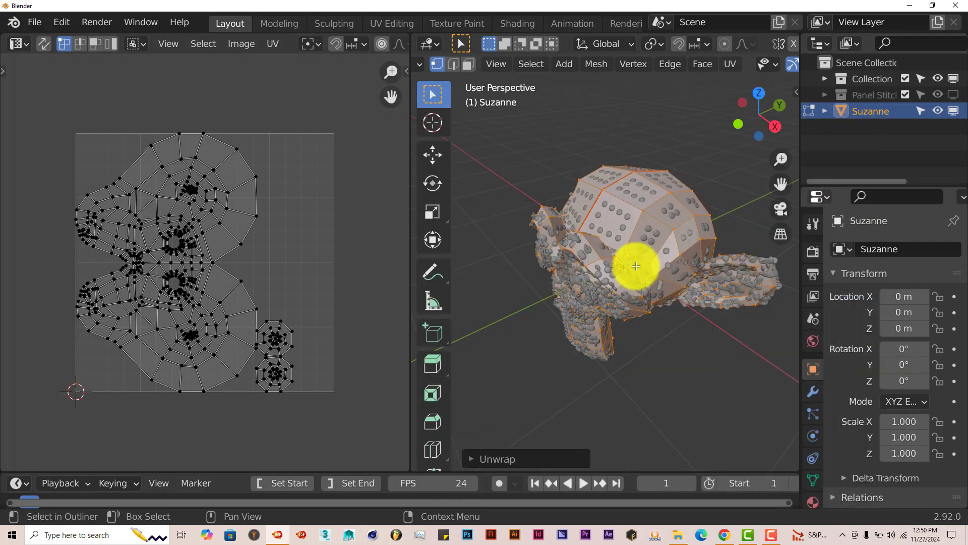
- Join the two areas so that the 3D viewport replaces the UV Editor
right_click(409, 176)
left_click(410, 174)
left_click(401, 173)
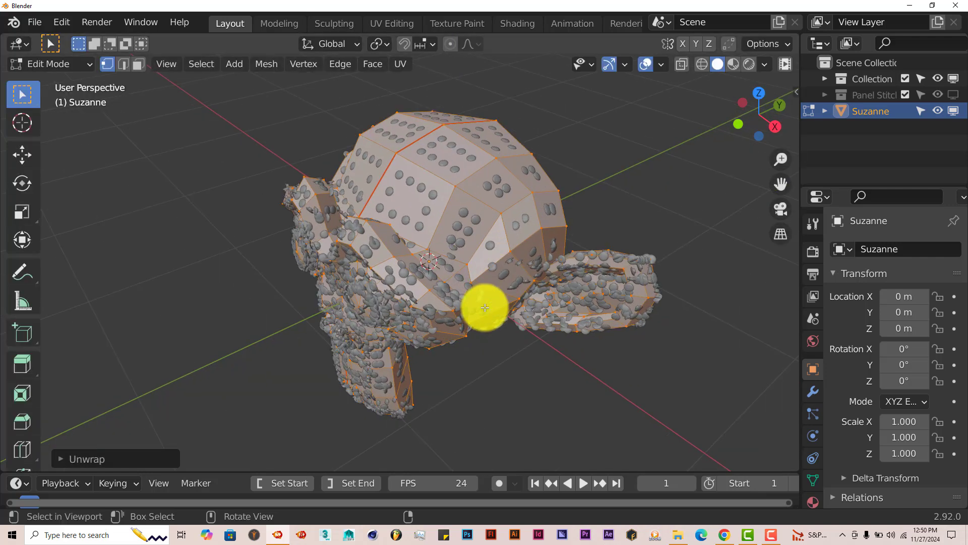
- Return the monkey to Object Mode and bring the Panel Stitcher settings with their filters back into view
key("Tab")
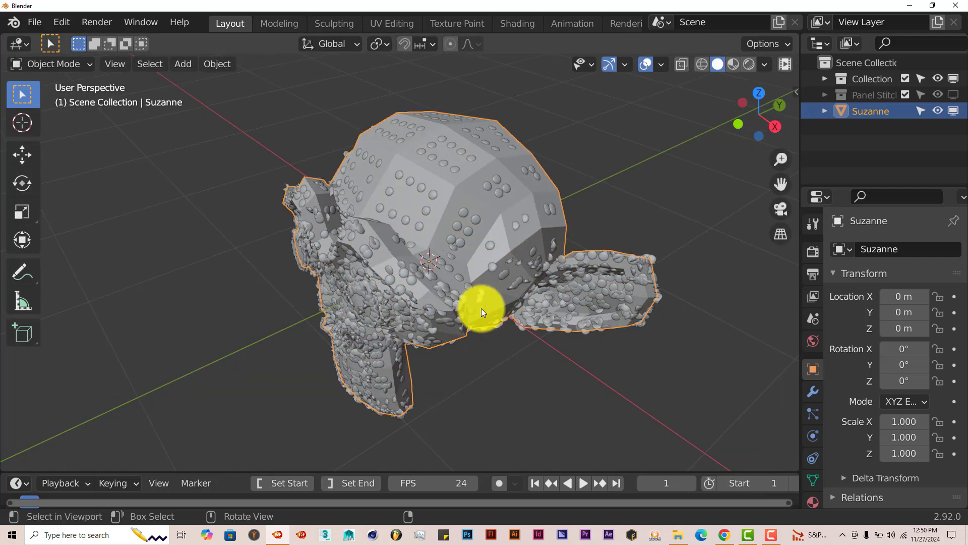
left_click(797, 92)
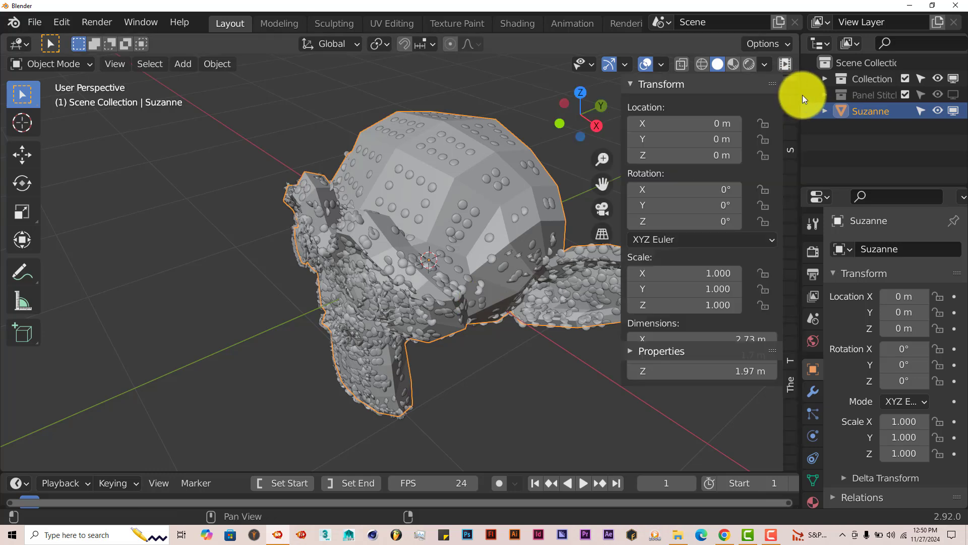
scroll(795, 139, "down", 2)
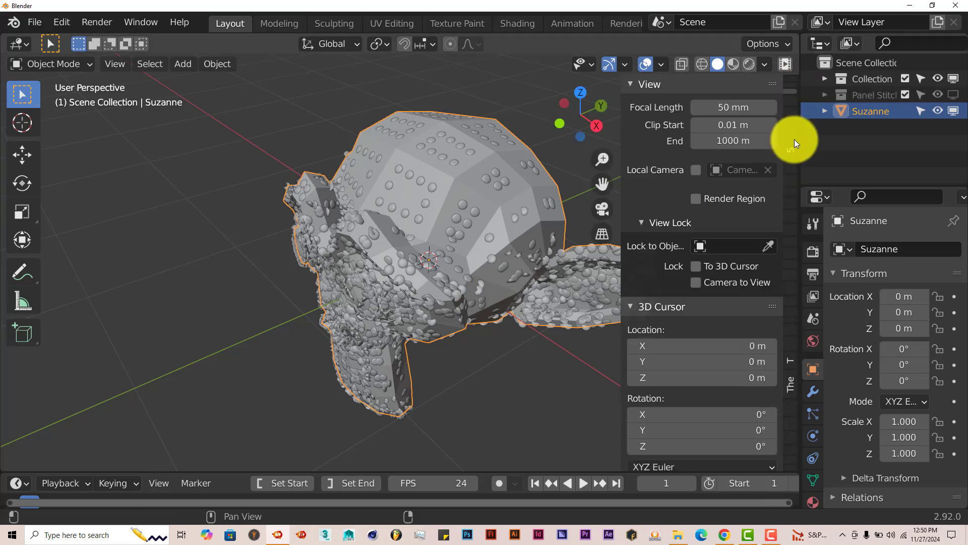
scroll(794, 140, "down", 2)
scroll(794, 140, "down", 10)
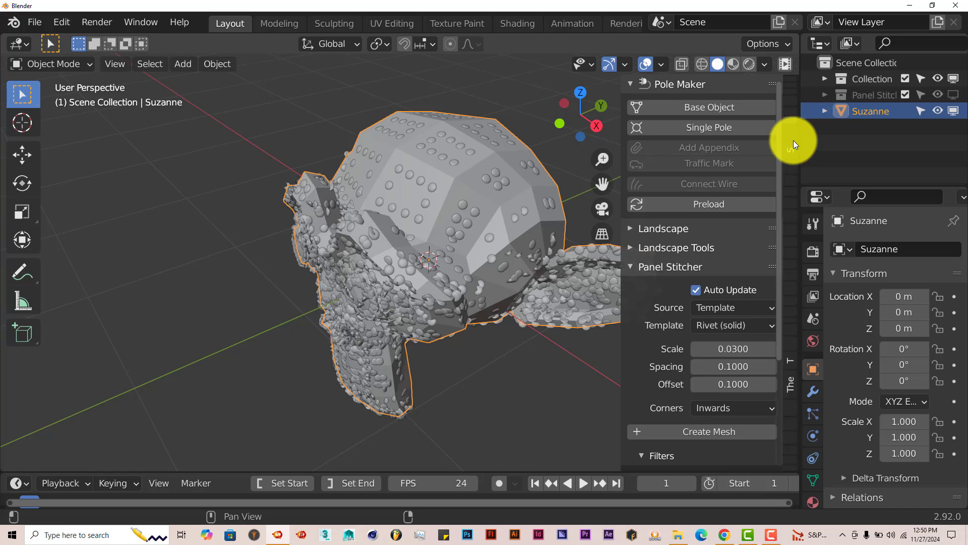
scroll(737, 333, "down", 6)
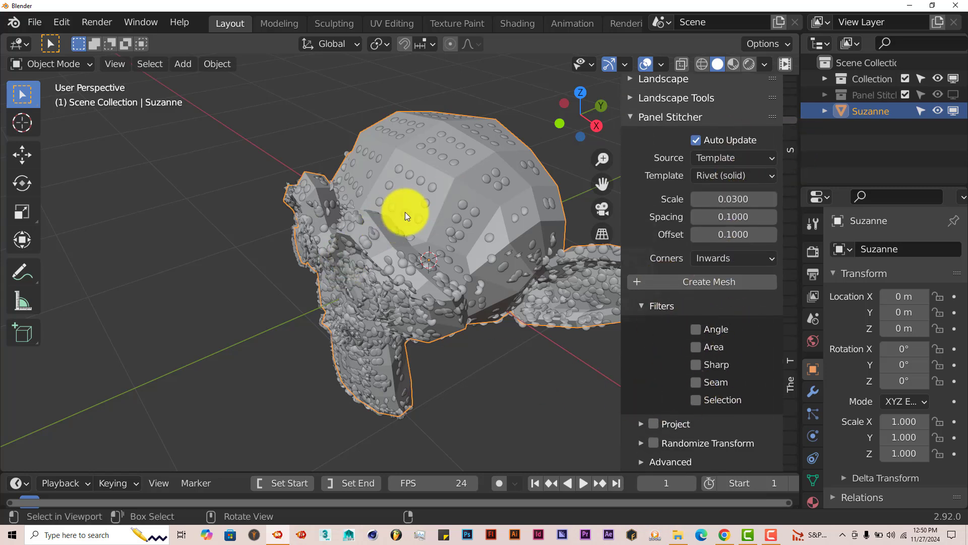
- Limit the rivets on the monkey to its marked seams with the Seam filter and inspect them around the head
middle_click_drag(492, 191, 466, 229)
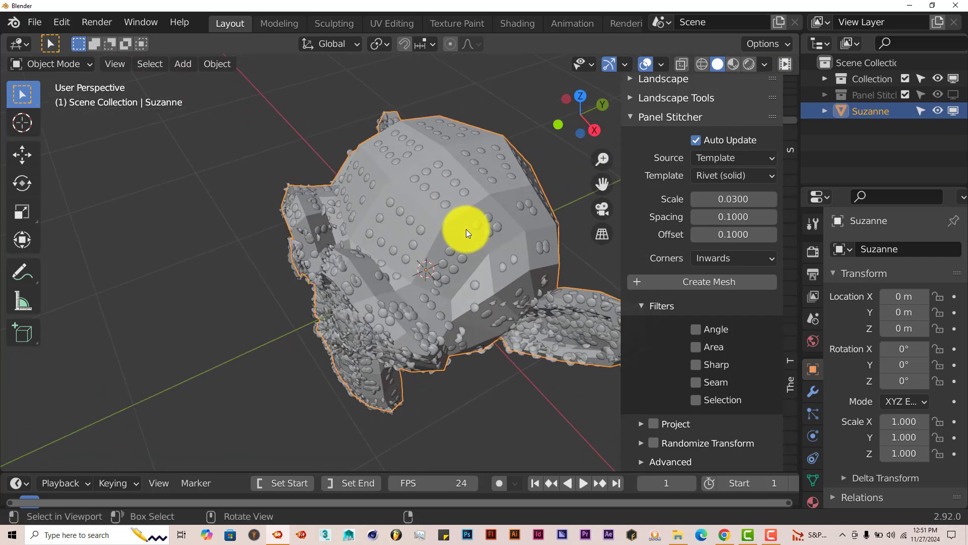
left_click(698, 382)
middle_click_drag(454, 312, 427, 247)
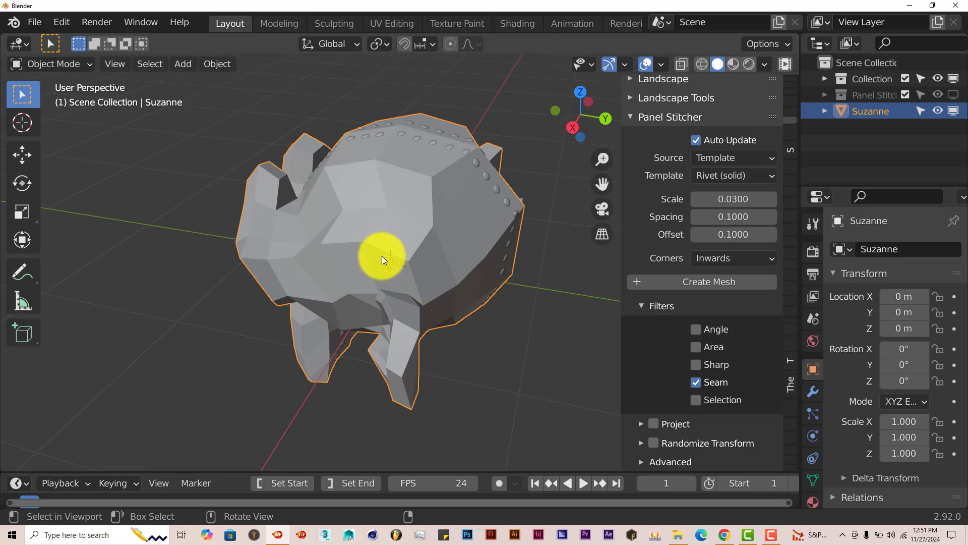
middle_click_drag(382, 255, 429, 268)
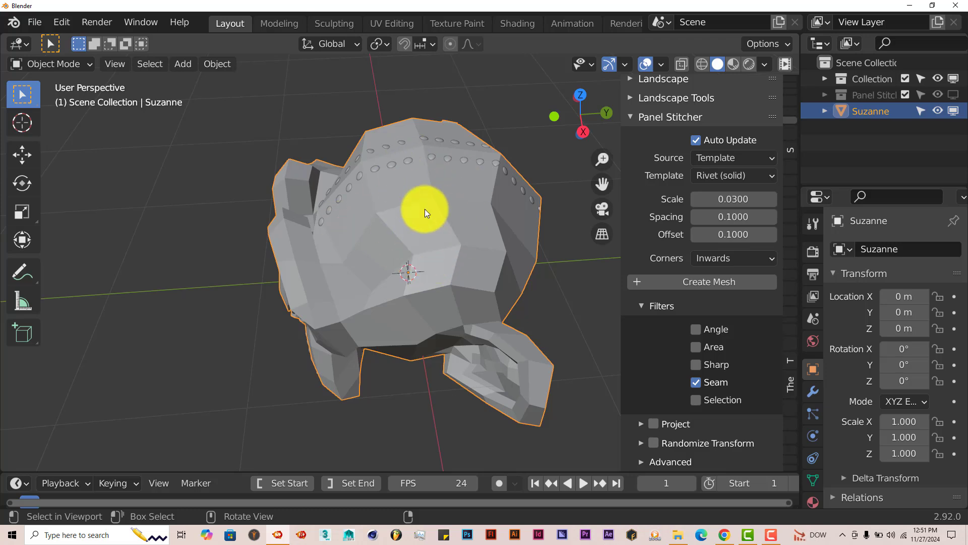
- In Edit Mode, mark the edge loop running from ear to ear across the top of the monkey's head as sharp
key("Tab")
mouse_move(443, 183)
middle_mouse_down()
mouse_move(454, 205)
mouse_move(446, 186)
mouse_move(449, 195)
middle_mouse_up()
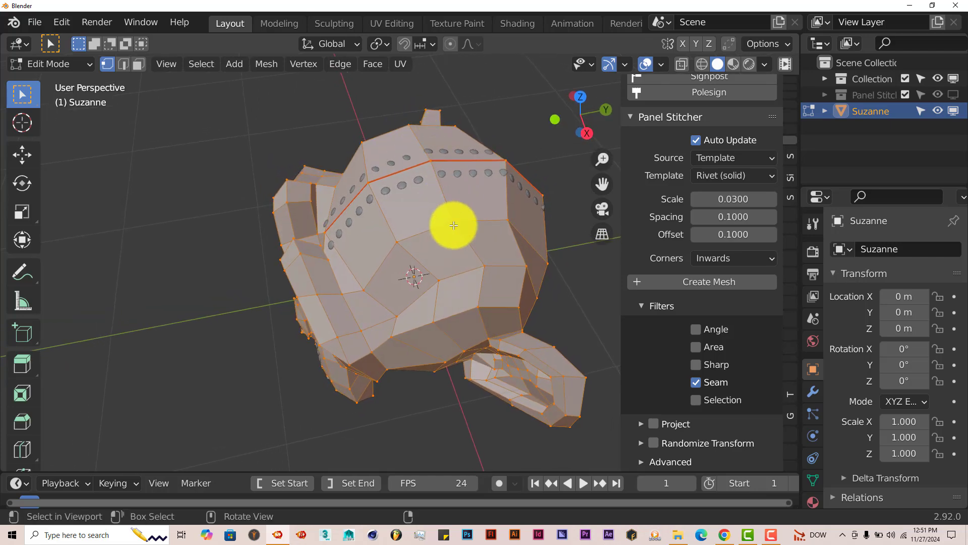
middle_click_drag(452, 207, 476, 207)
key("alt+a")
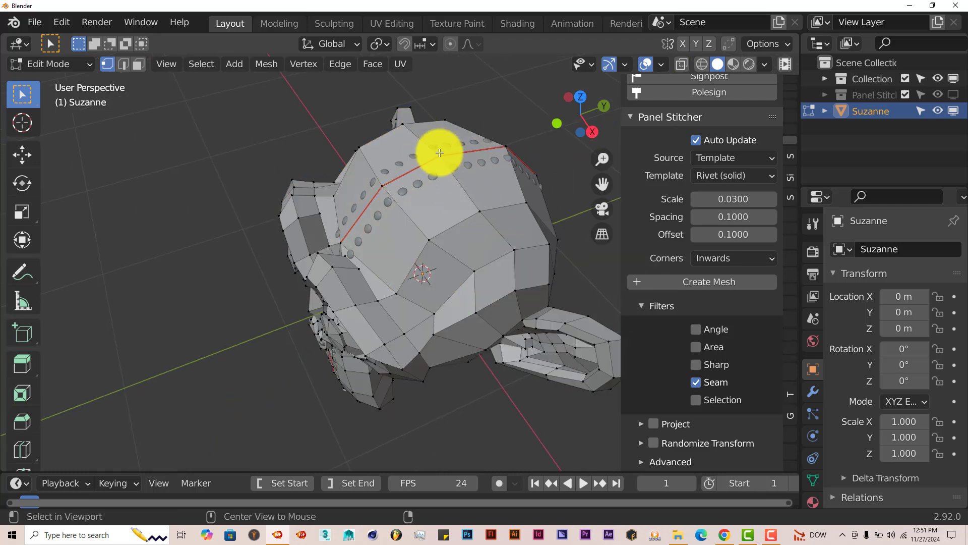
left_click(459, 186, "alt")
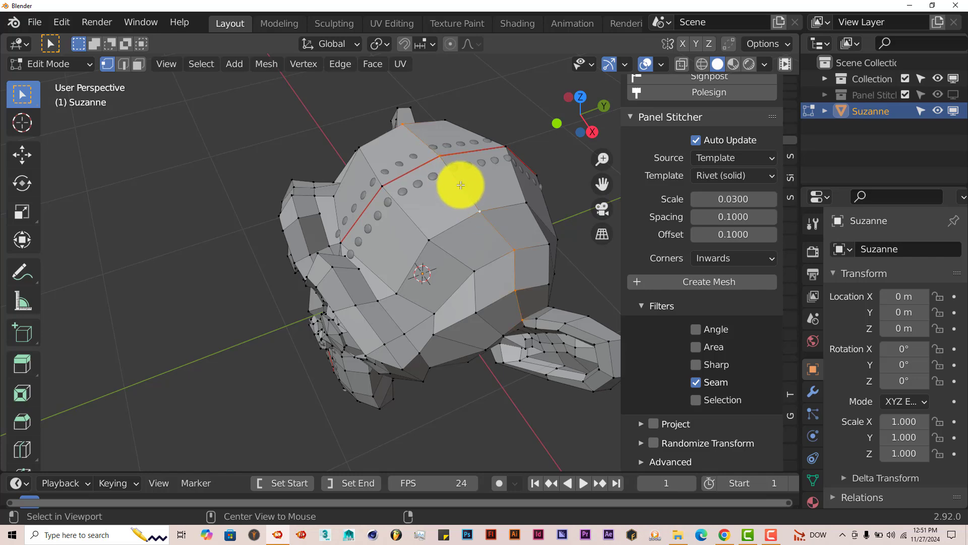
middle_click_drag(461, 192, 483, 183)
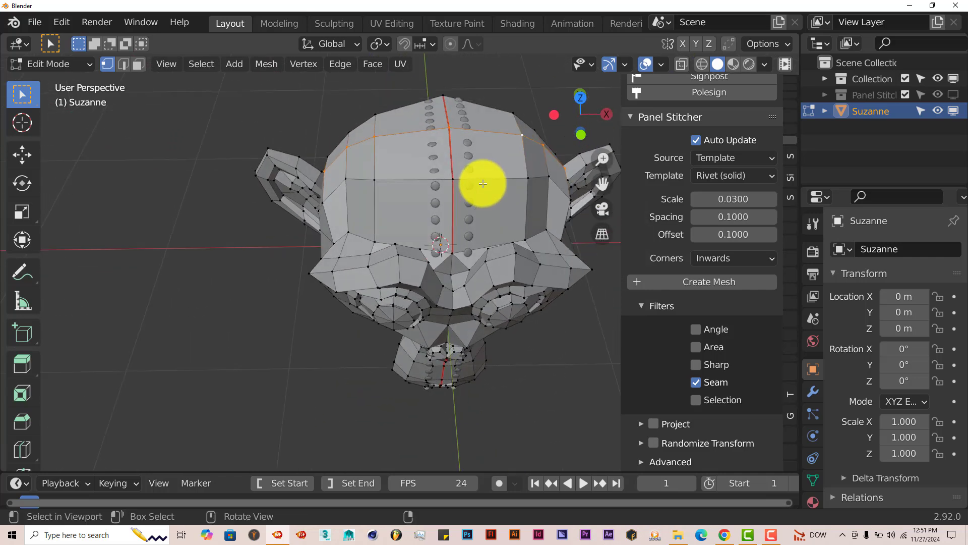
key("ctrl+e")
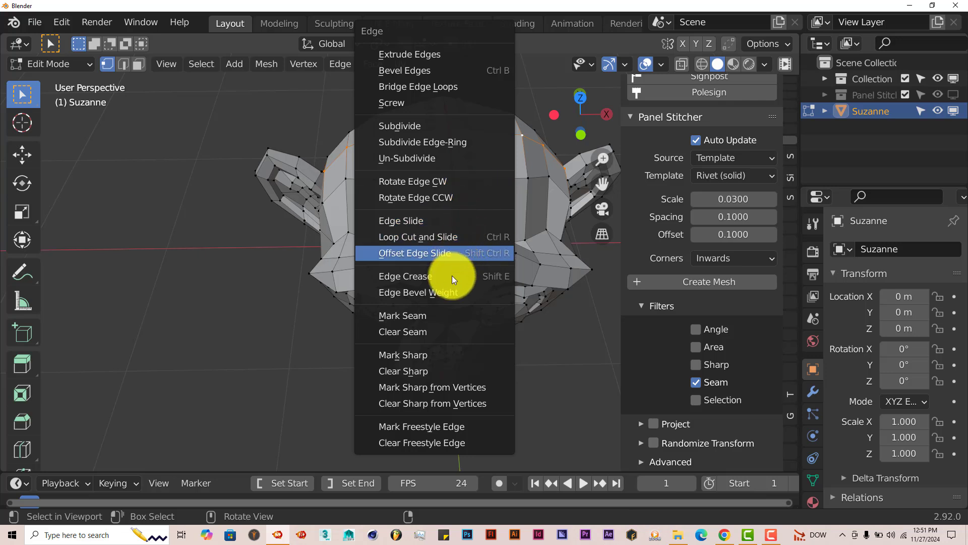
left_click(431, 353)
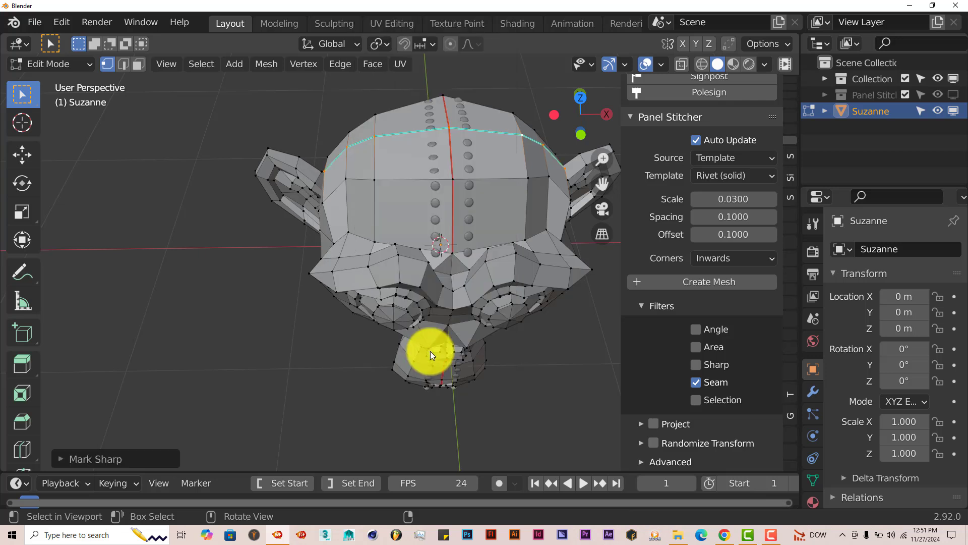
middle_click_drag(437, 254, 278, 216)
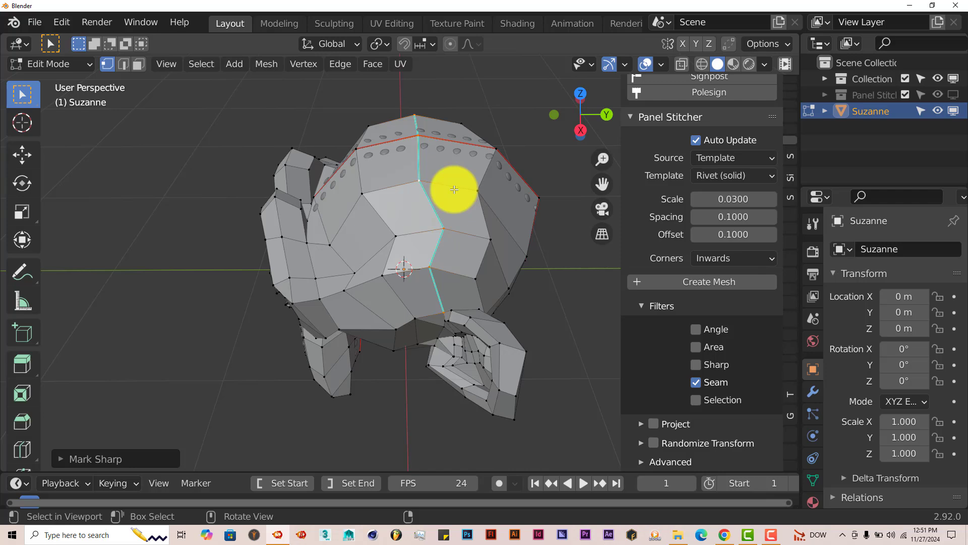
- Return to Object Mode, replace the Seam filter with the Sharp filter, and inspect the rivets along the sharp edges
key("Tab")
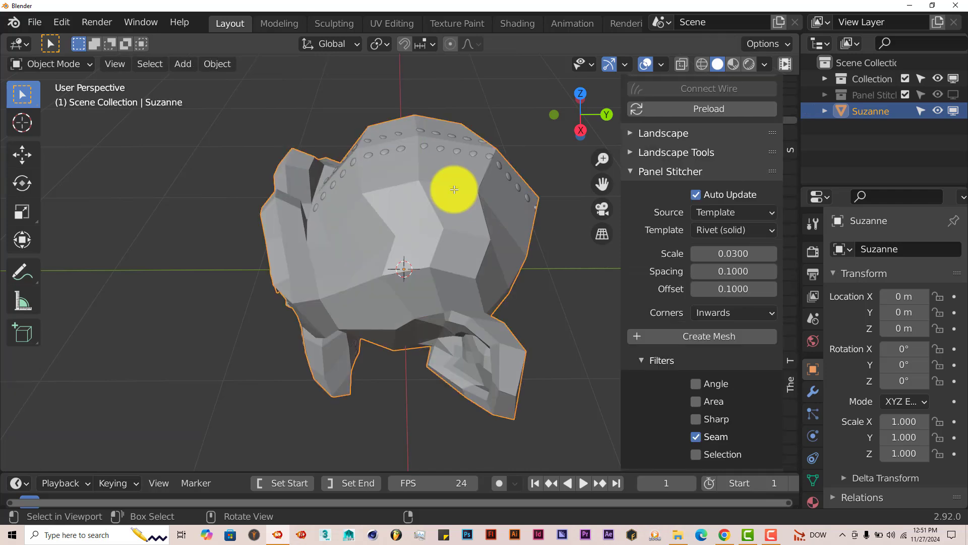
left_click(698, 438)
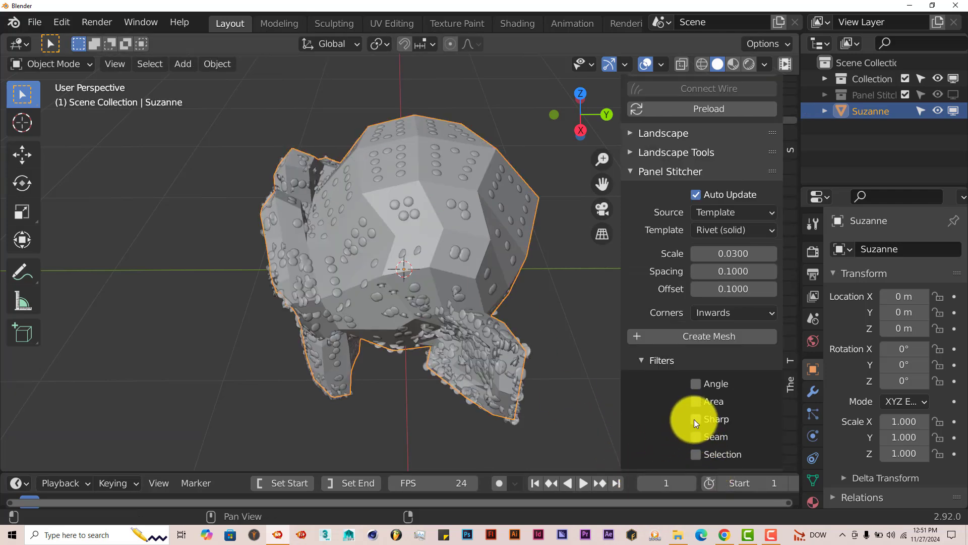
left_click(694, 419)
middle_click_drag(383, 287, 310, 281)
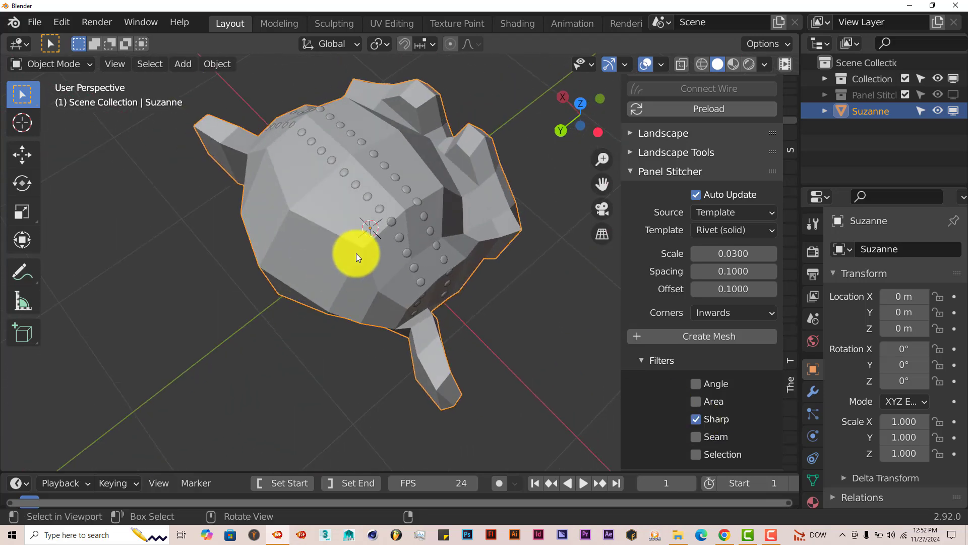
middle_click_drag(397, 236, 429, 206)
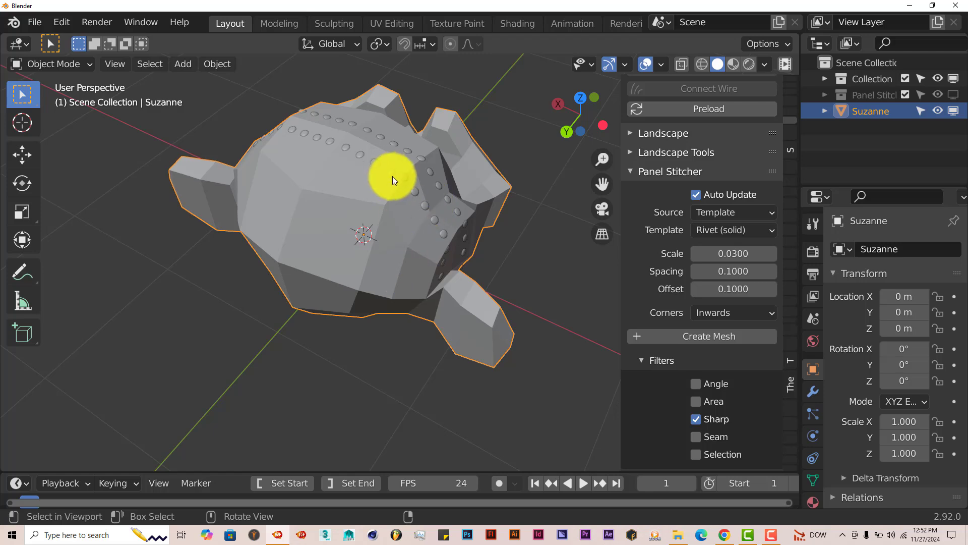
middle_click_drag(393, 177, 323, 188)
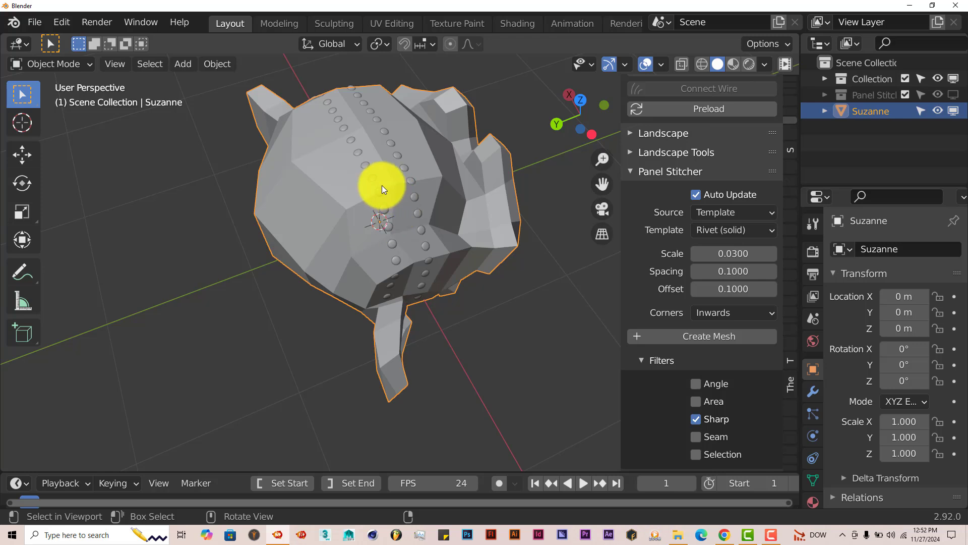
- Change the Panel Stitcher template to Stitch (lengthwise) and inspect the stitches along the head
left_click(768, 231)
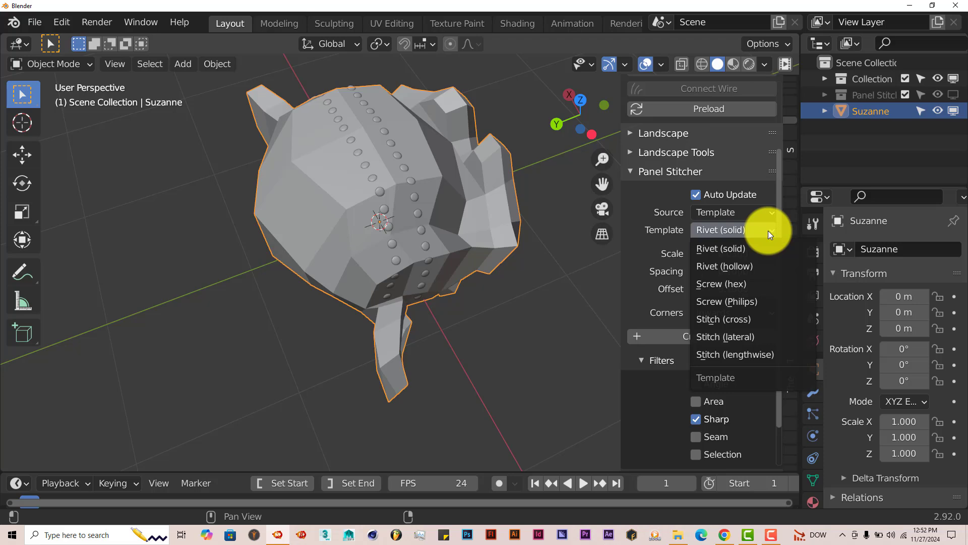
left_click(746, 355)
scroll(429, 295, "up", 4)
middle_click_drag(429, 295, 404, 290)
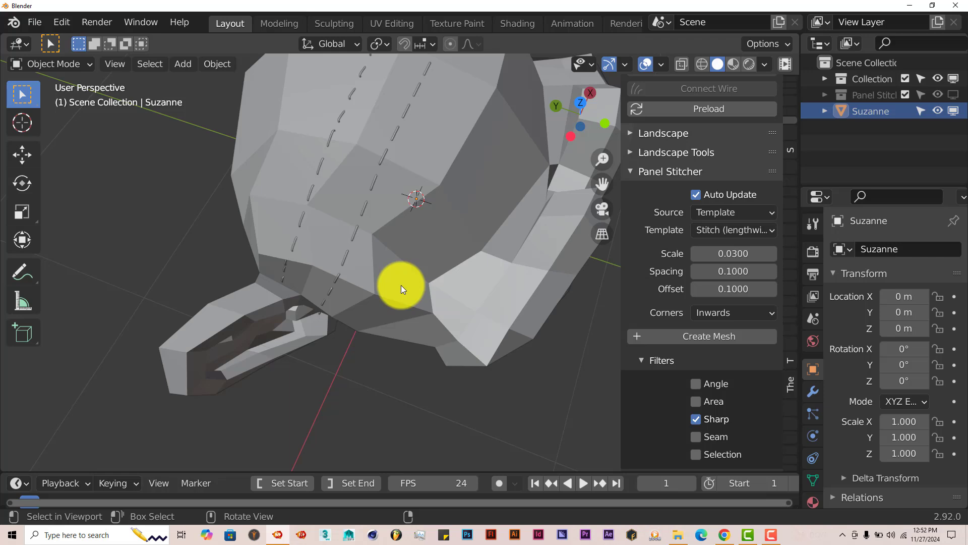
middle_click_drag(375, 272, 376, 196)
middle_click_drag(438, 246, 438, 247)
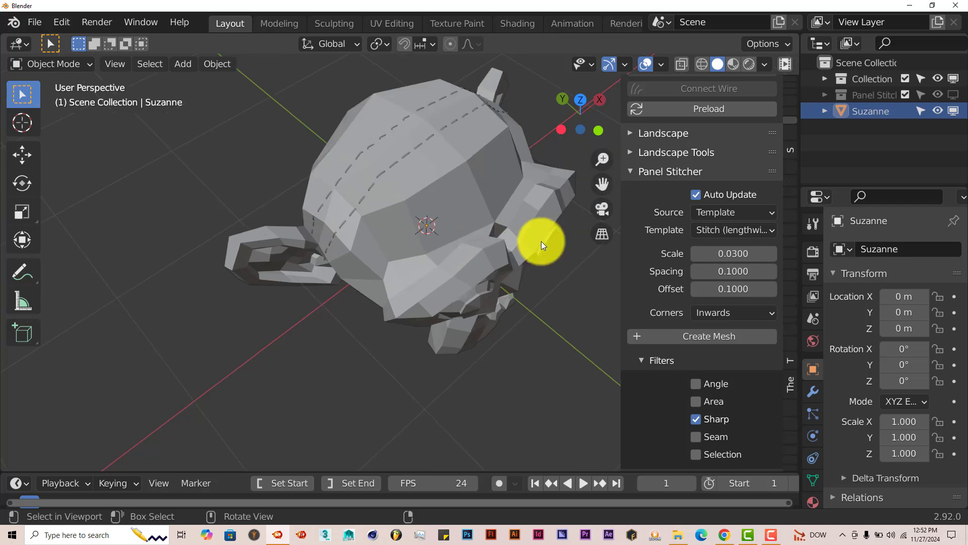
- Set the stitch source to Object with Suzanne as the copied object, and inspect the copies on the head
left_click(749, 213)
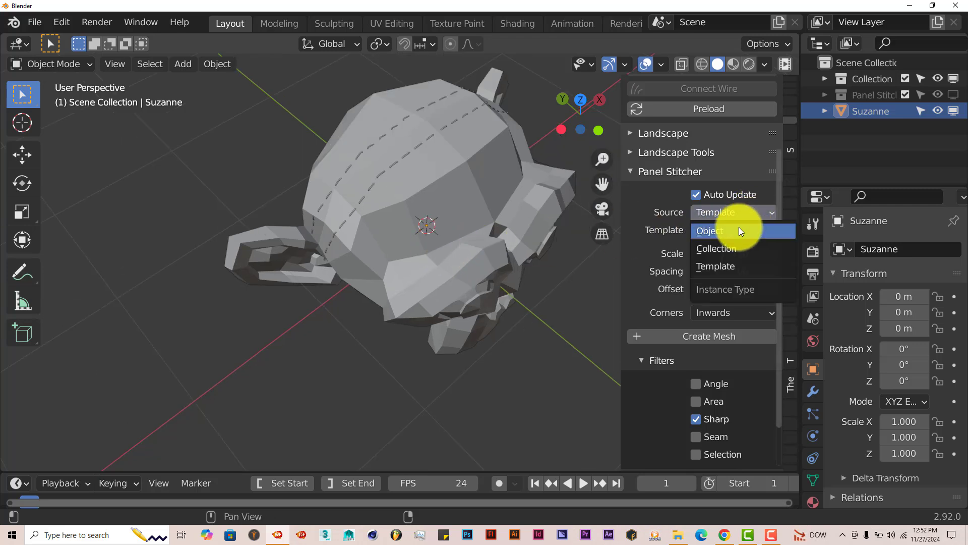
left_click(739, 229)
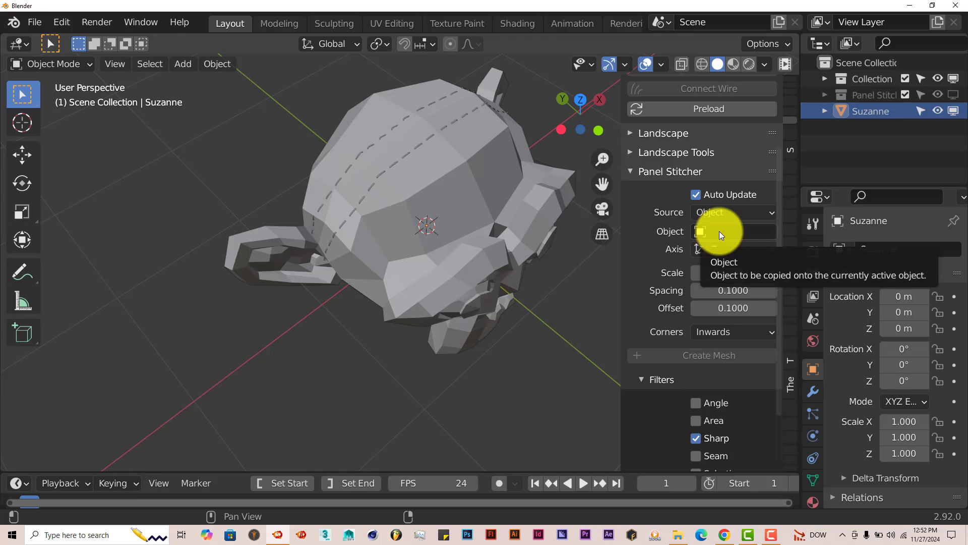
left_click(719, 231)
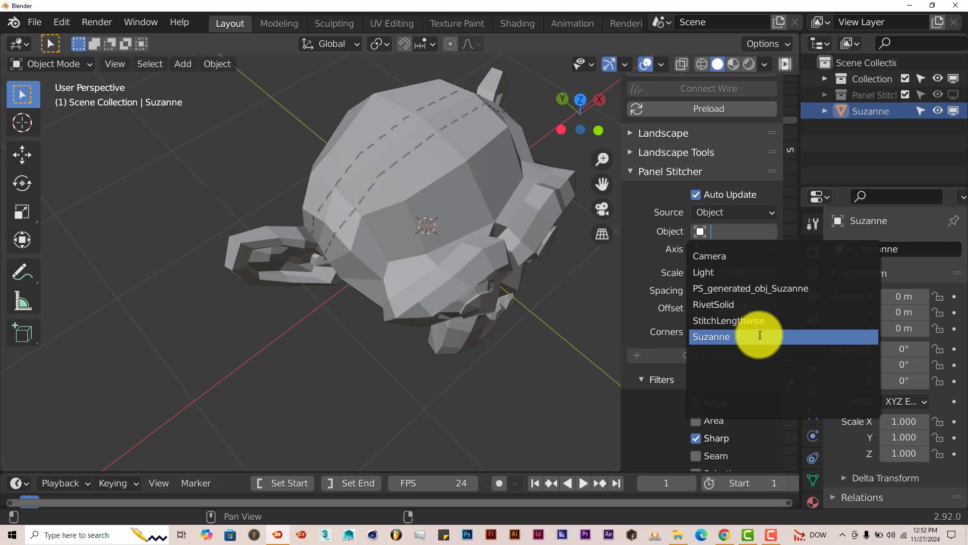
left_click(726, 340)
middle_click_drag(383, 277, 275, 238)
middle_click_drag(576, 187, 521, 205)
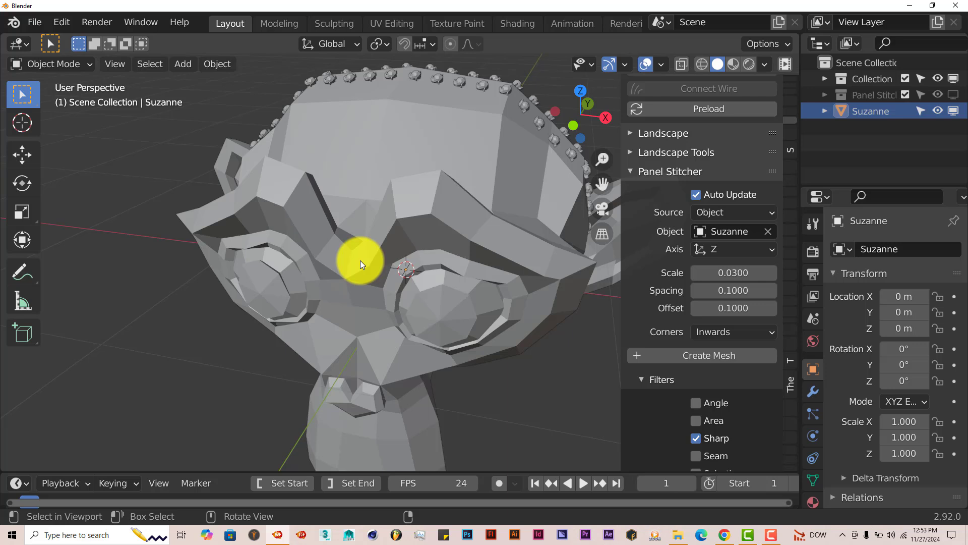
scroll(323, 204, "down", 3)
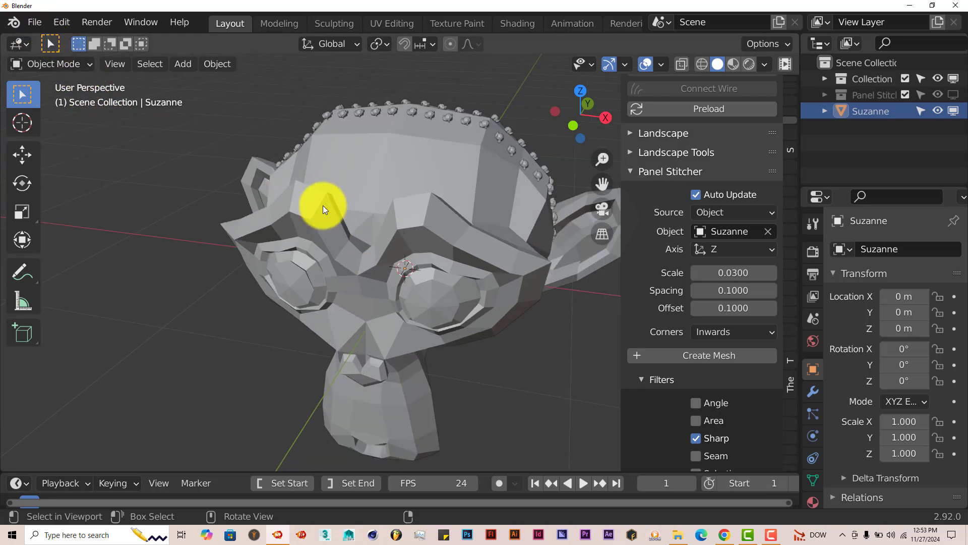
- Start a new General file without saving the current one and delete the default cube
left_click(35, 22)
mouse_move(53, 39)
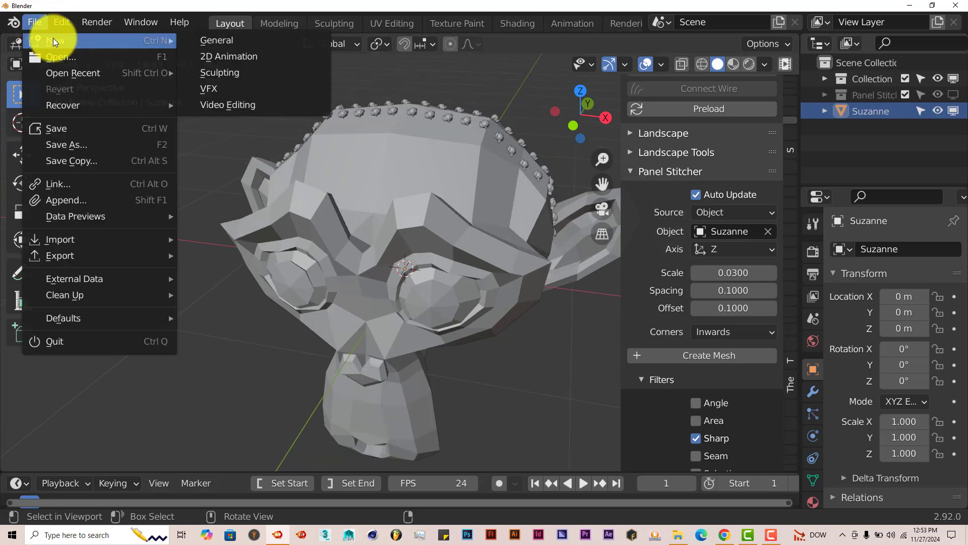
left_click(223, 39)
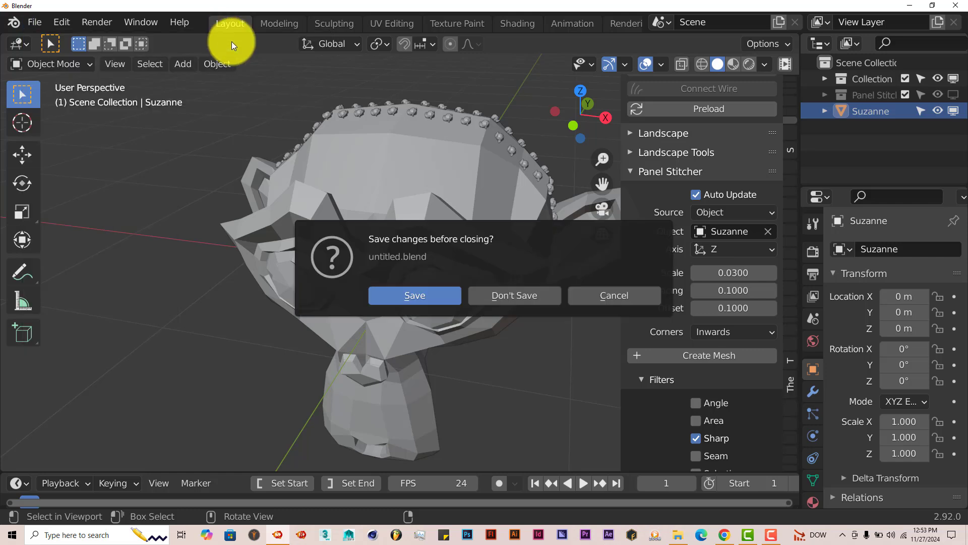
left_click(525, 293)
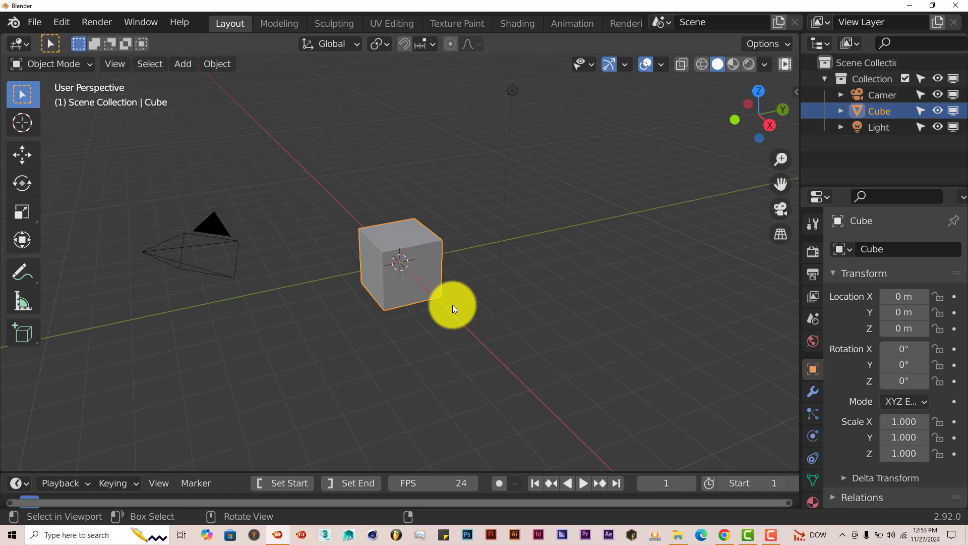
key("Delete")
- Switch to File Explorer, copy the susy folder's path, and return to Blender
left_click(678, 535)
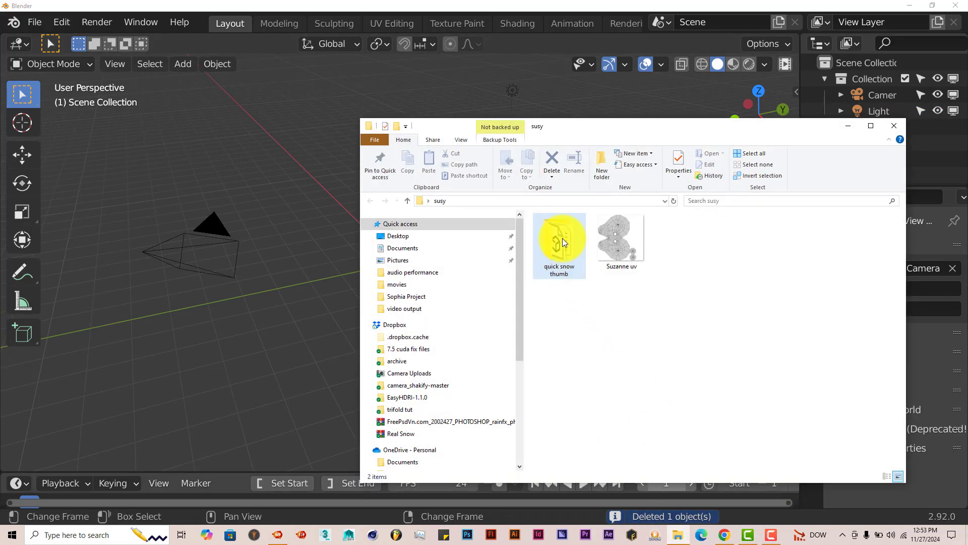
left_click(560, 200)
right_click(473, 202)
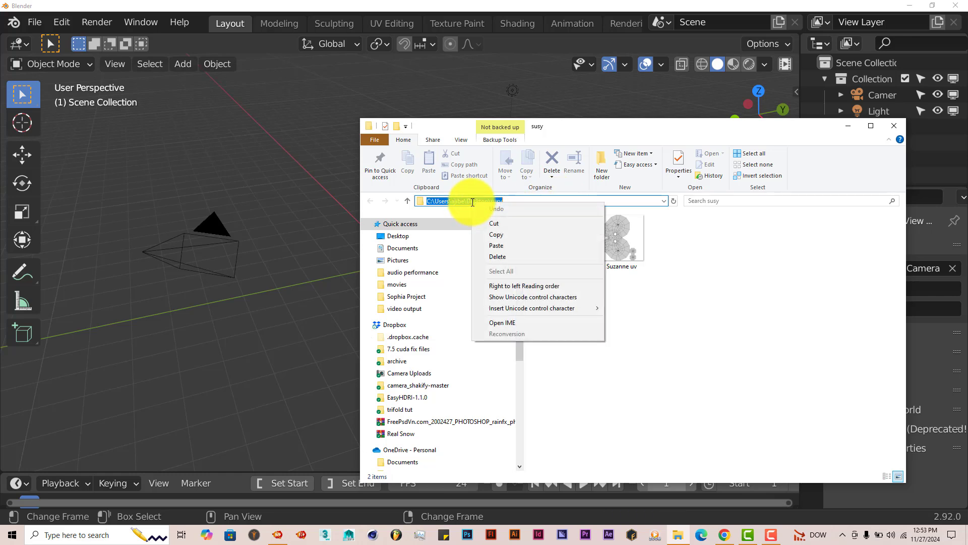
left_click(507, 234)
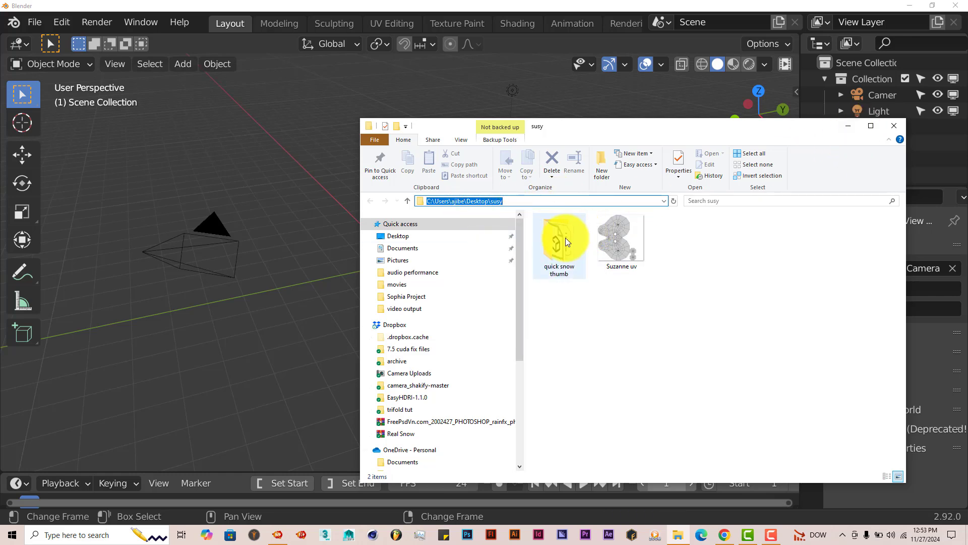
left_click(853, 127)
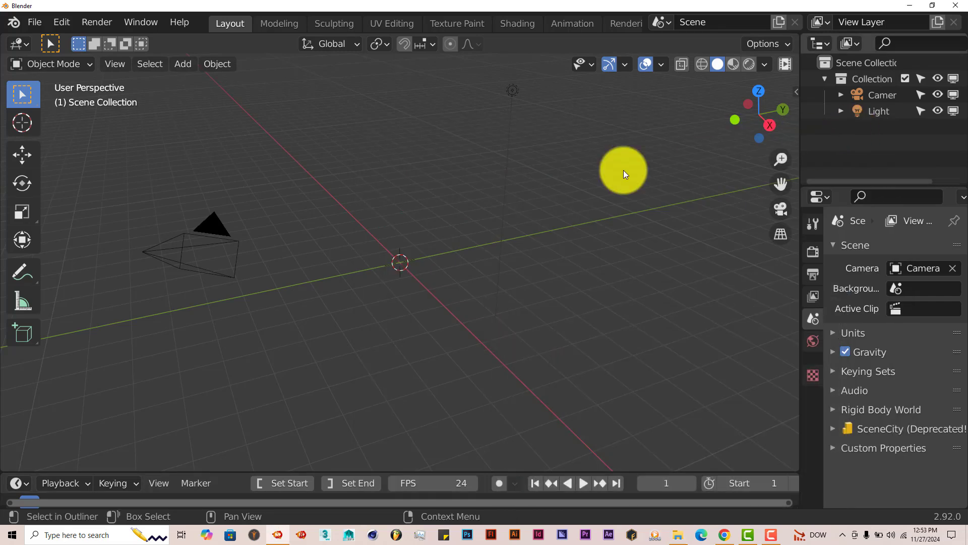
- Start an FBX import and go to the susy folder using the copied path
left_click(38, 24)
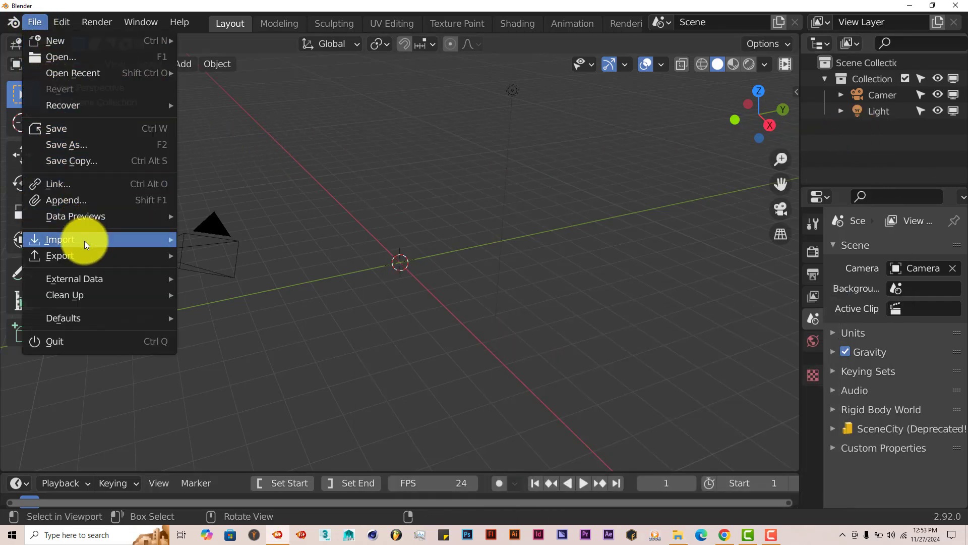
mouse_move(84, 240)
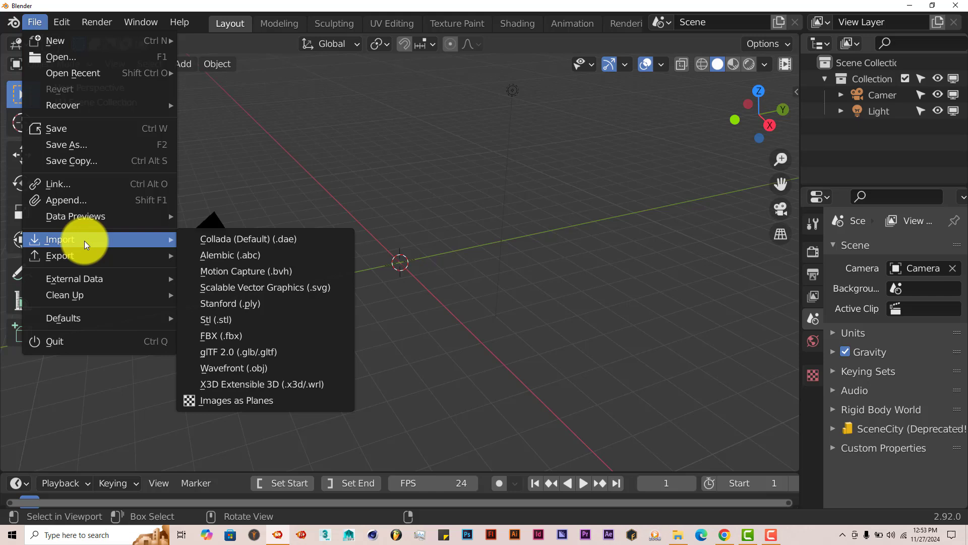
left_click(231, 335)
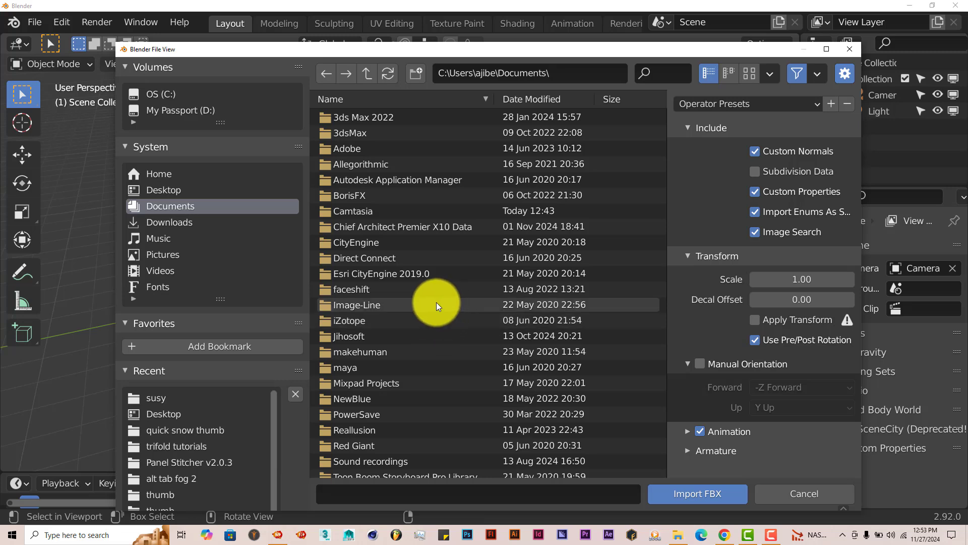
left_click(566, 72)
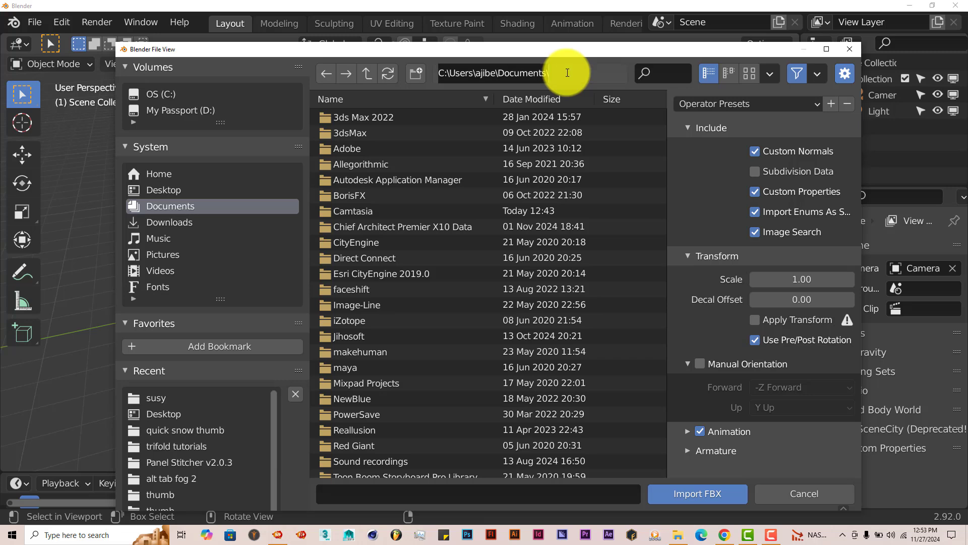
key("ctrl+v")
key("Return")
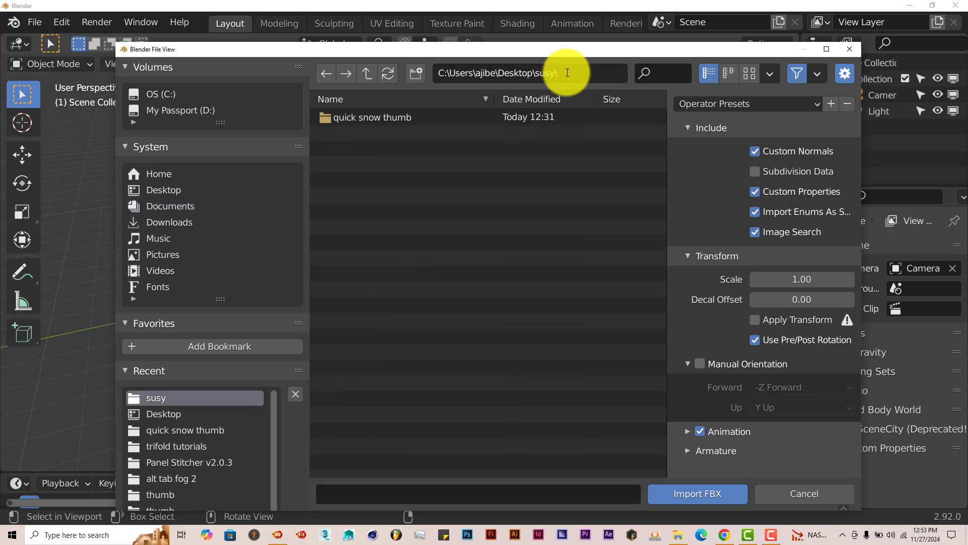
- Import the quick snow thumb.fbx file from the quick snow thumb folder
left_click(403, 118)
double_click(403, 117)
left_click(410, 133)
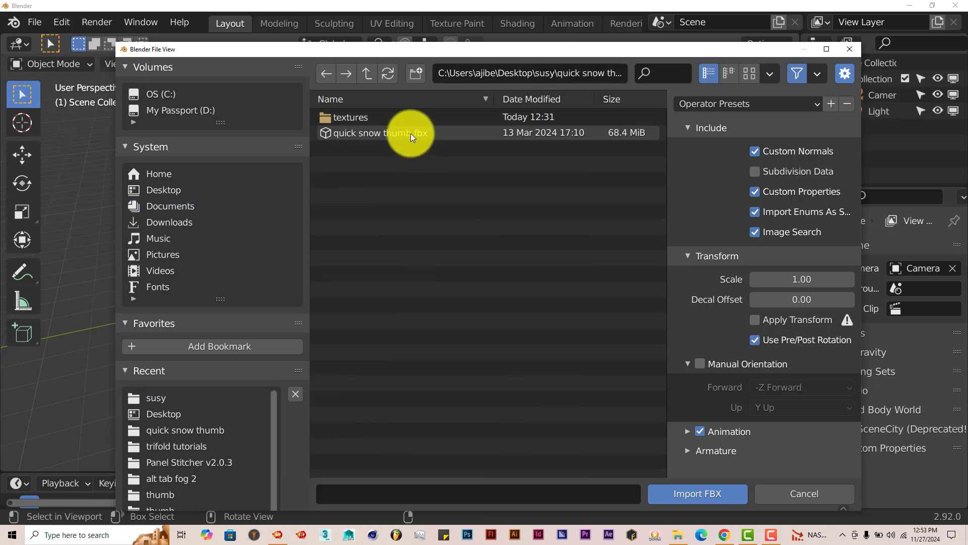
left_click(679, 493)
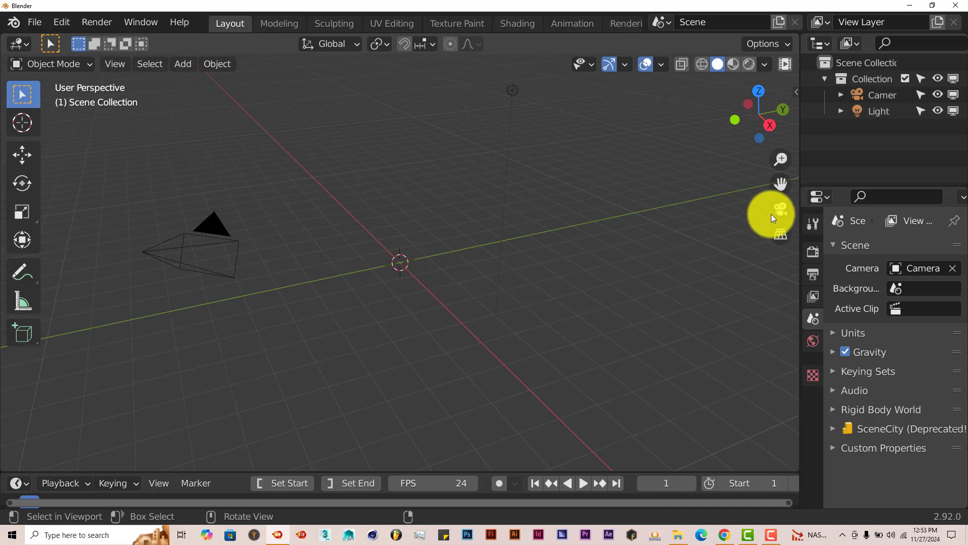
- Select the long coat on the imported character
scroll(427, 298, "up", 4)
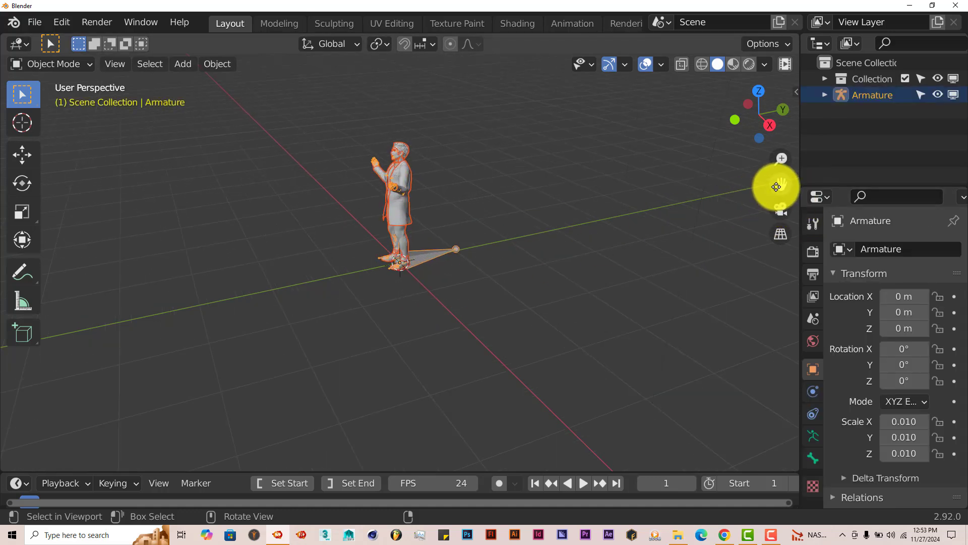
left_click_drag(777, 187, 788, 245)
middle_click_drag(591, 254, 519, 204)
scroll(455, 277, "up", 4)
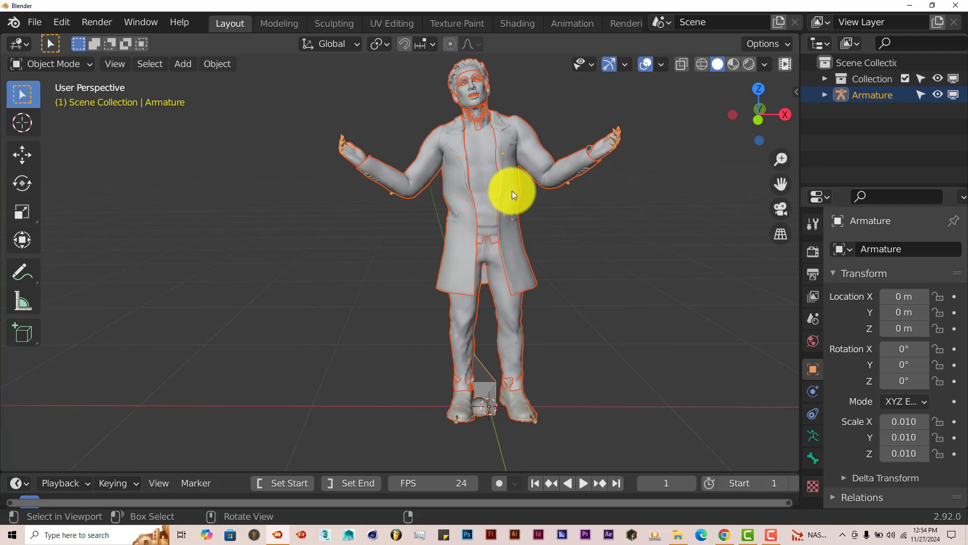
left_click(513, 191)
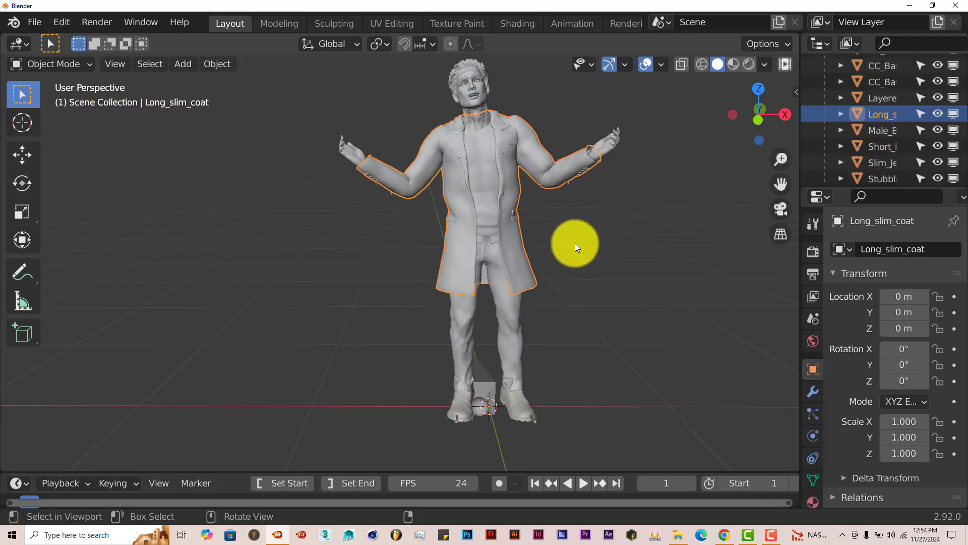
left_click_drag(782, 184, 569, 236)
scroll(503, 226, "up", 4)
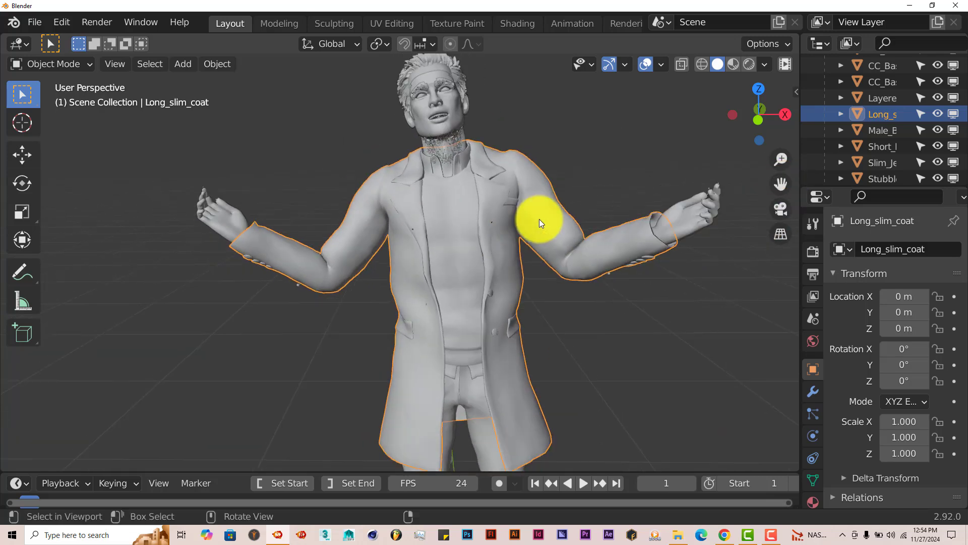
scroll(539, 218, "down", 2)
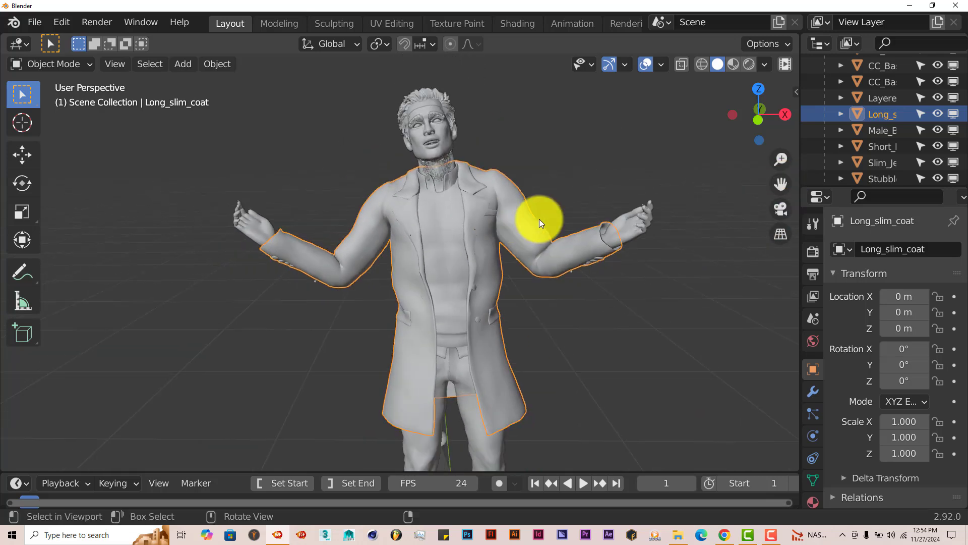
- Bring up the Panel Stitcher settings for the coat and set the source to Template
left_click(796, 92)
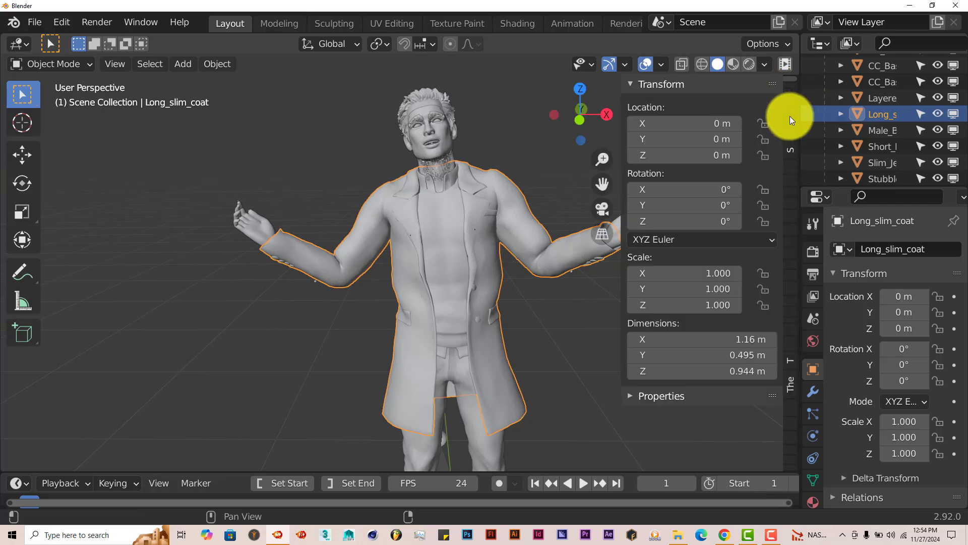
scroll(790, 116, "down", 4, "ctrl")
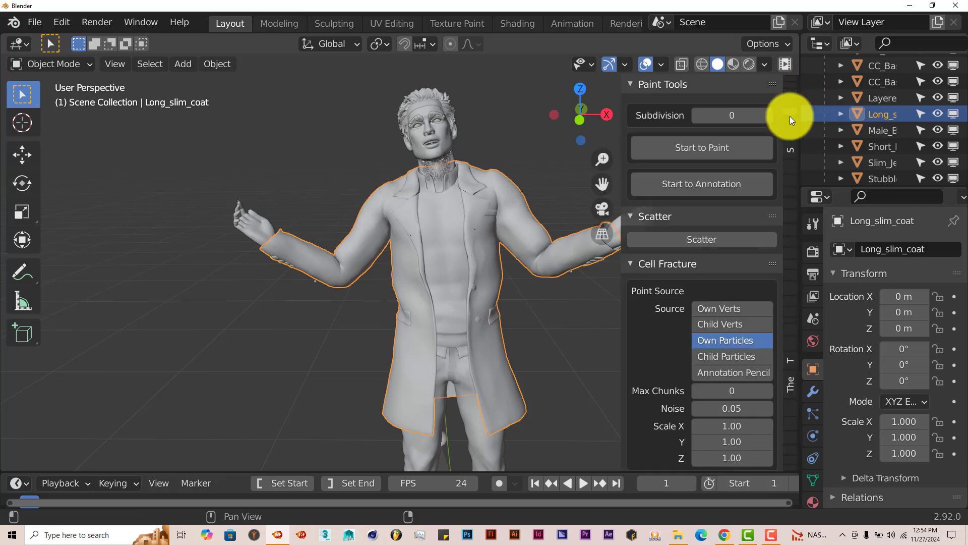
scroll(789, 116, "down", 1, "ctrl")
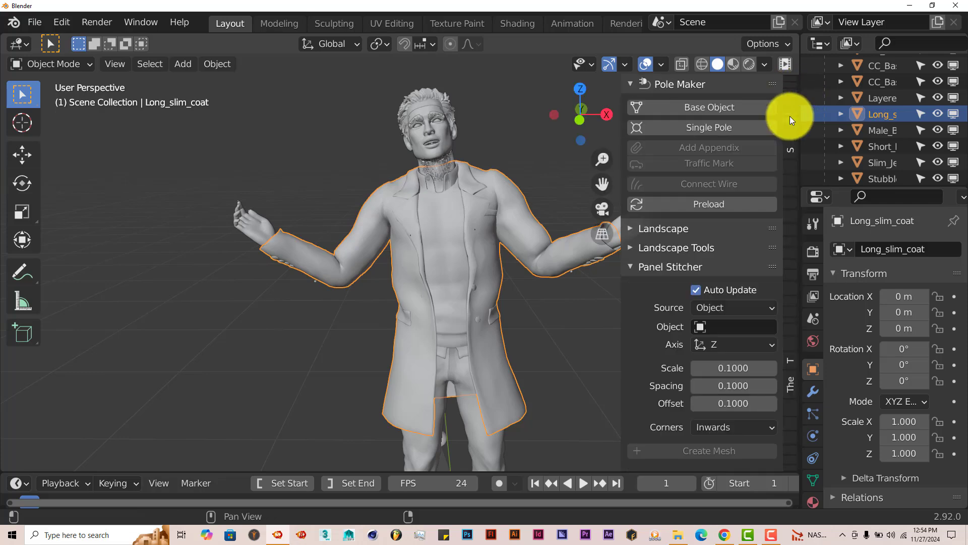
left_click(759, 306)
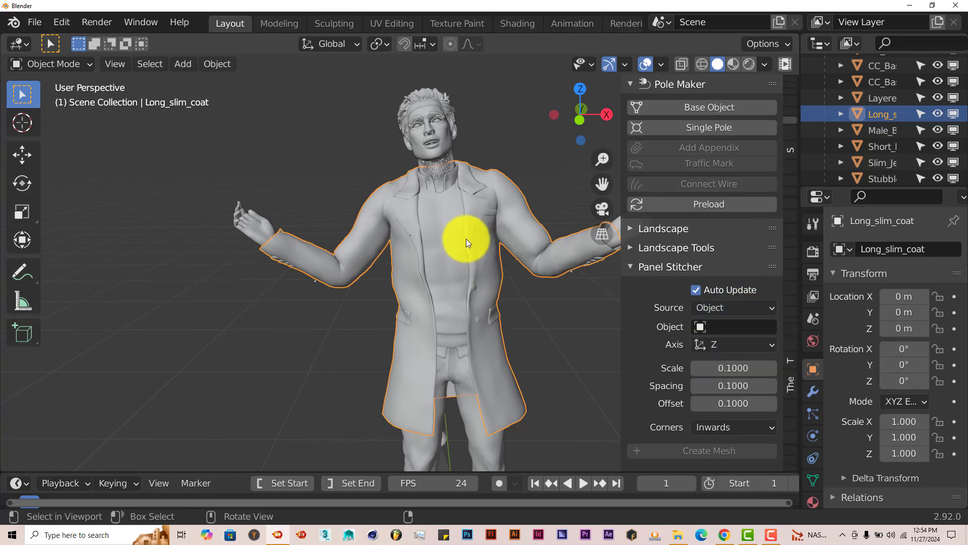
left_click(761, 307)
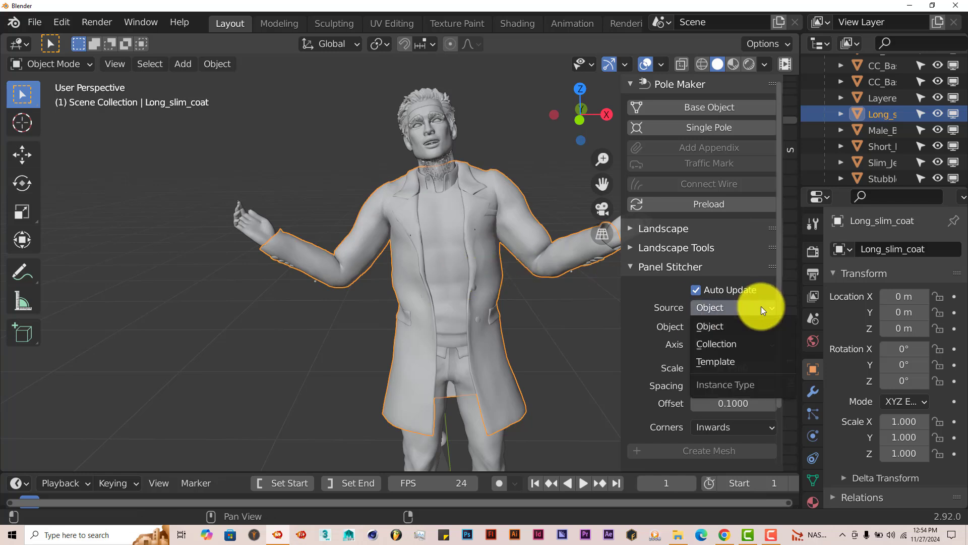
left_click(747, 362)
- Examine the coat's sleeves, lapels, pockets and front edges from several sides, along with the available Panel Stitcher settings
middle_click_drag(589, 343, 428, 277)
scroll(492, 309, "up", 5)
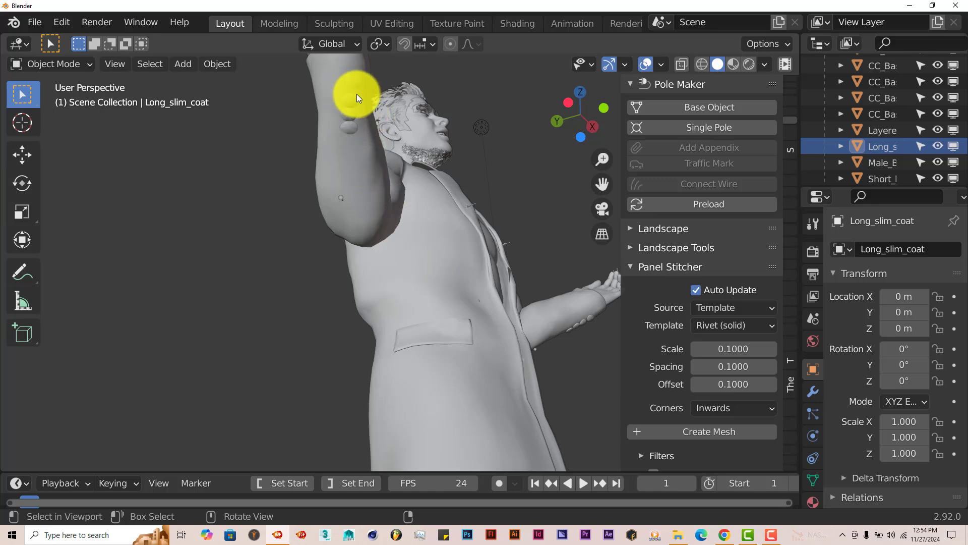
middle_click_drag(388, 150, 361, 254)
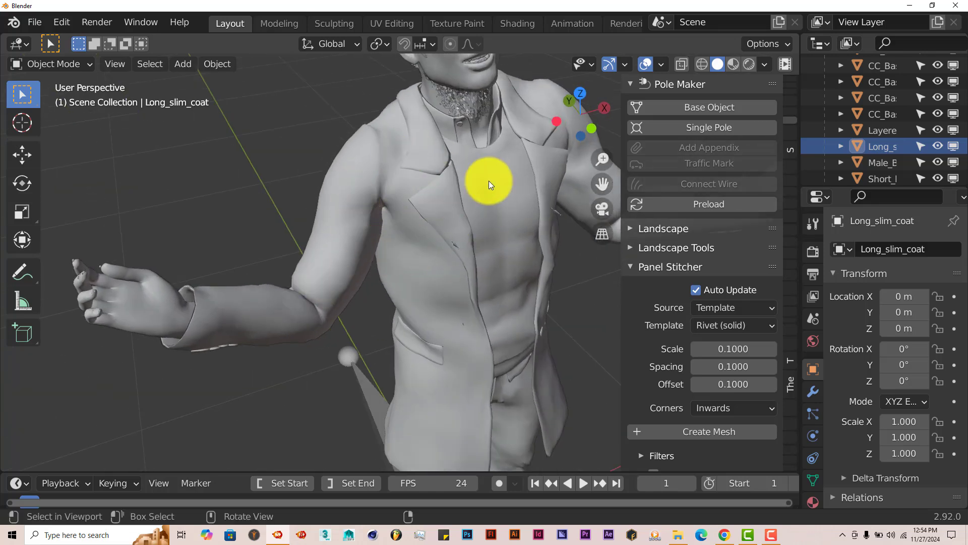
middle_click_drag(451, 313, 353, 282)
scroll(683, 379, "down", 1)
scroll(683, 379, "down", 2)
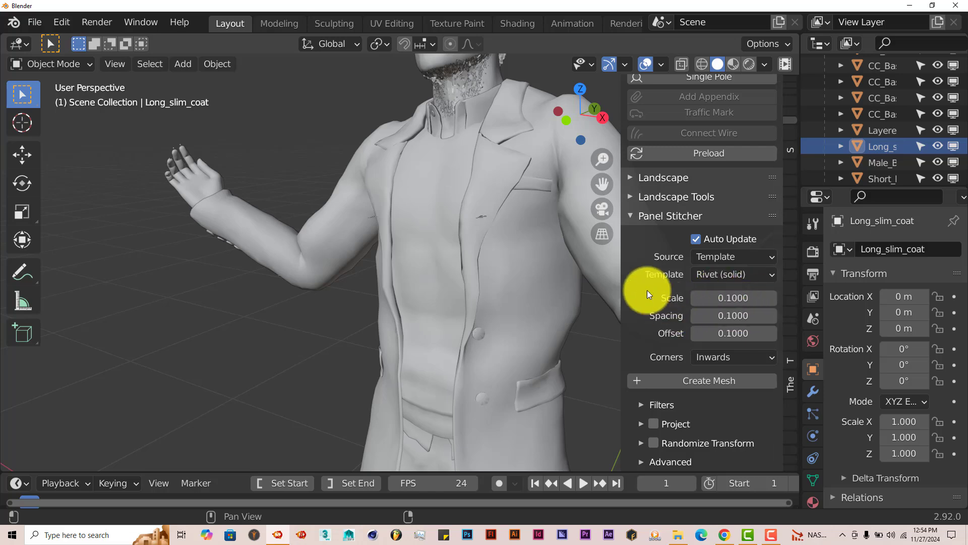
scroll(485, 273, "down", 3)
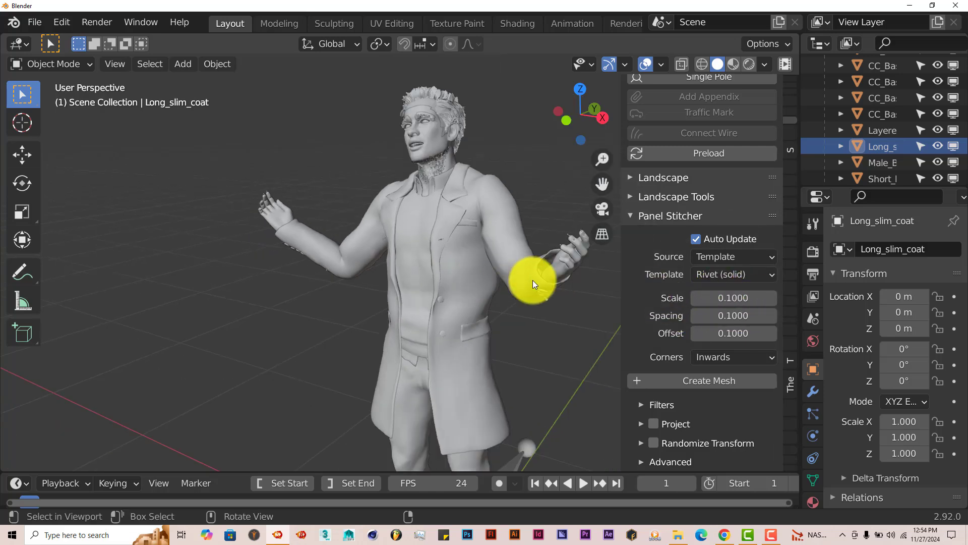
middle_click_drag(467, 289, 386, 171)
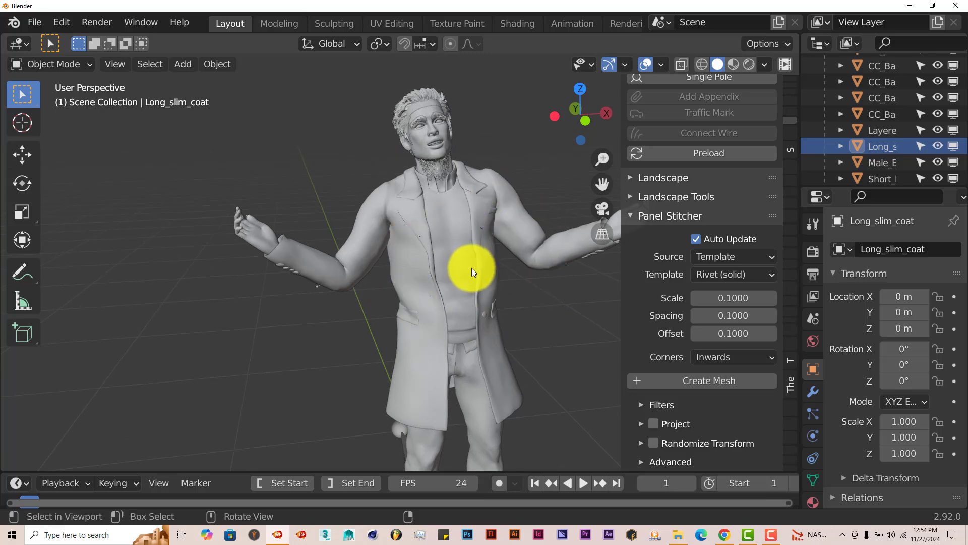
mouse_move(471, 268)
middle_mouse_down()
mouse_move(362, 283)
mouse_move(268, 276)
mouse_move(461, 268)
mouse_move(471, 210)
mouse_move(476, 280)
middle_mouse_up()
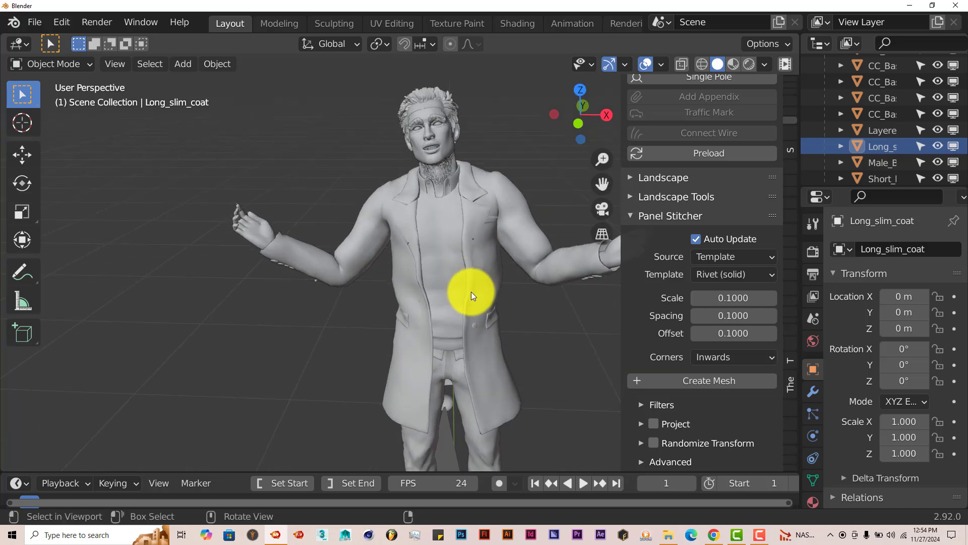
scroll(482, 325, "up", 2)
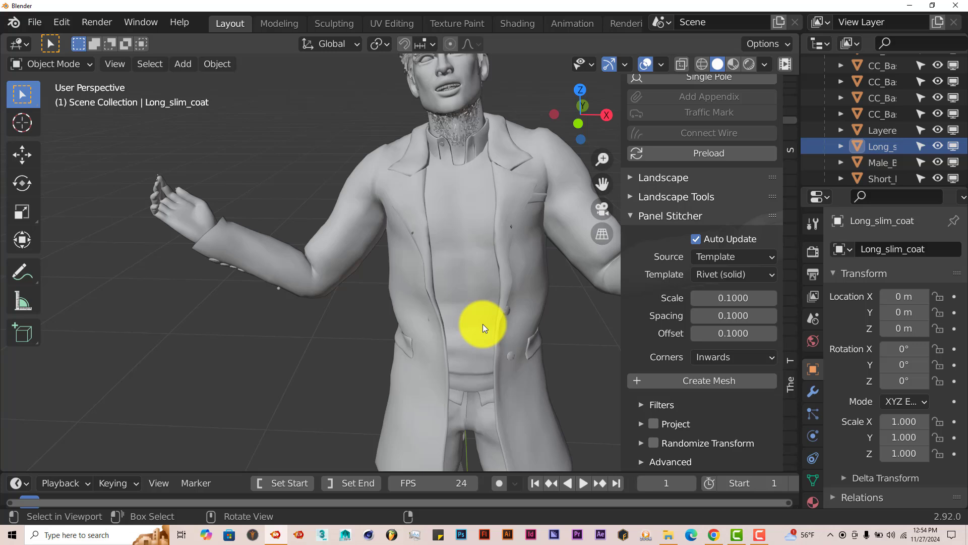
scroll(480, 322, "down", 3)
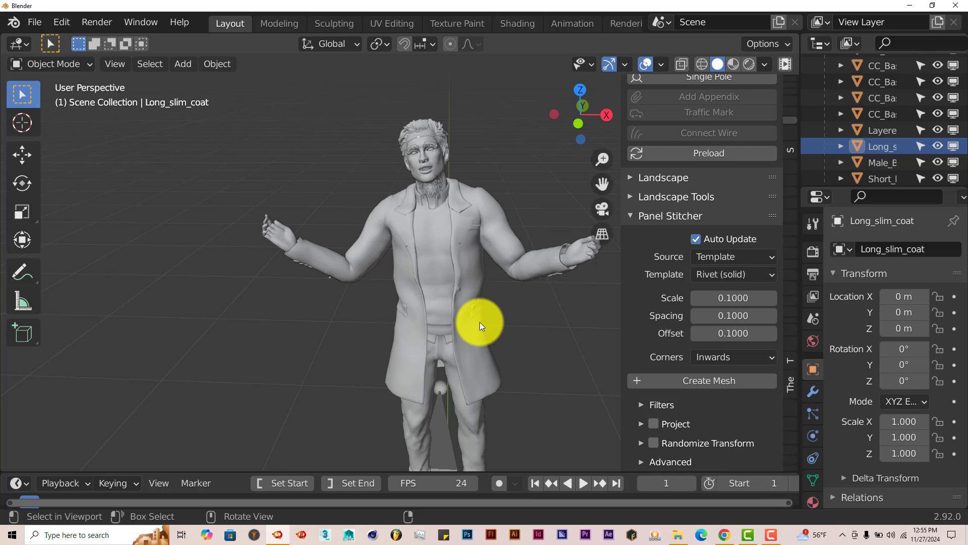
middle_click_drag(480, 322, 364, 317)
middle_click_drag(459, 312, 519, 289)
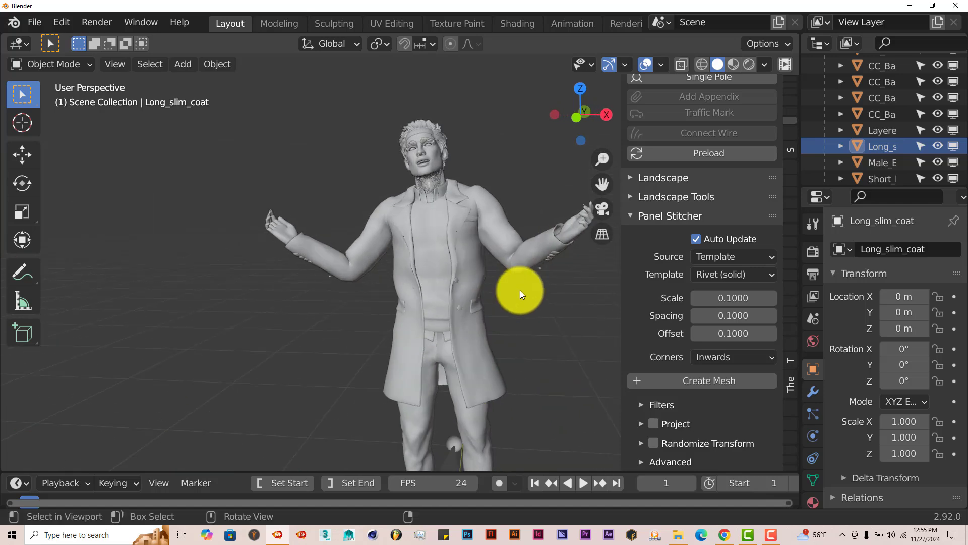
scroll(452, 316, "up", 4)
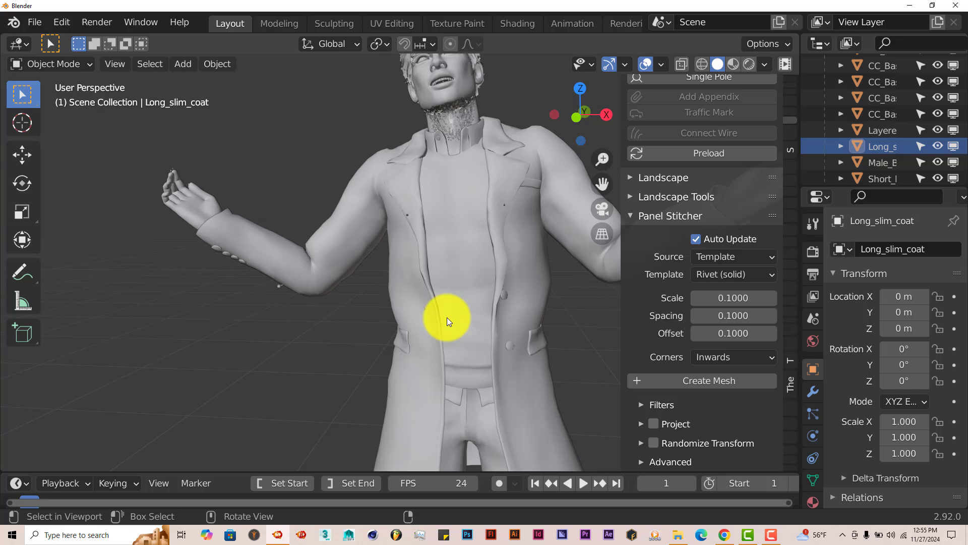
scroll(426, 293, "down", 4)
middle_click_drag(425, 299, 427, 325)
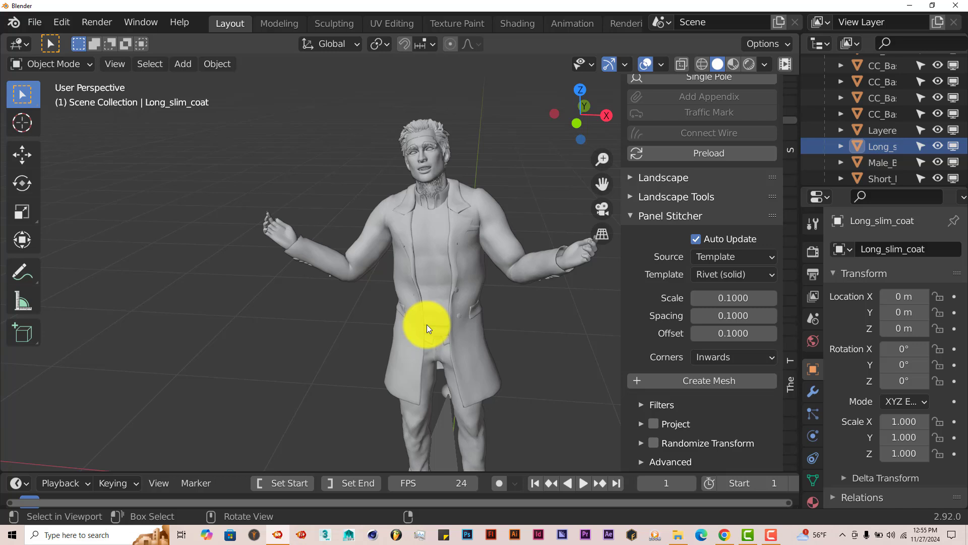